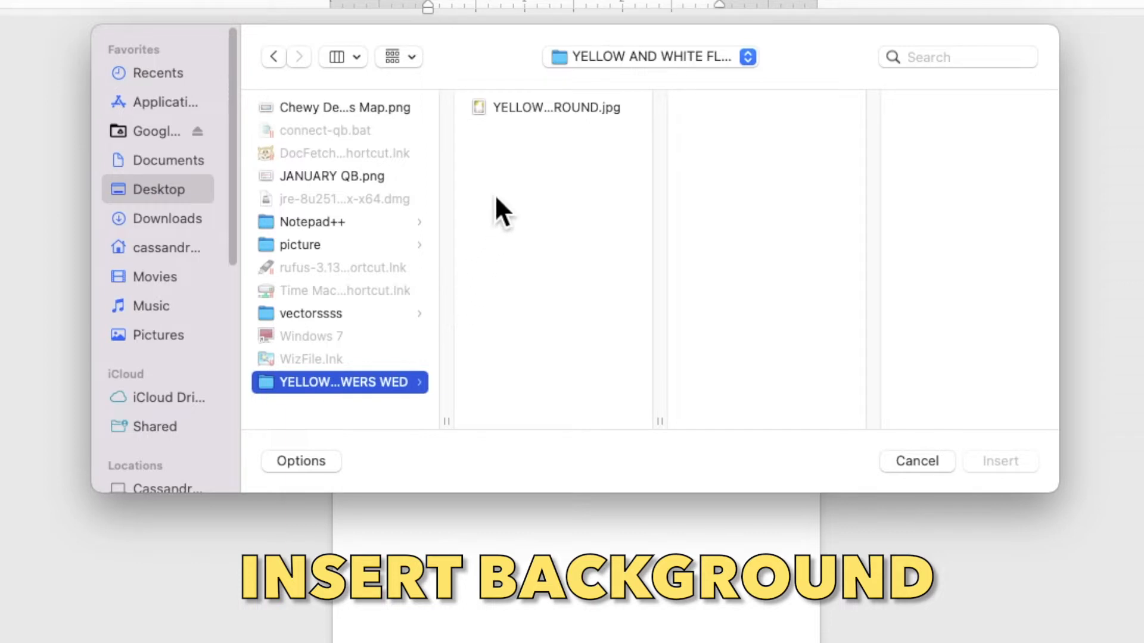
- Insert the yellow-and-white flower JPG and set its text wrapping to Behind Text
left_click(523, 109)
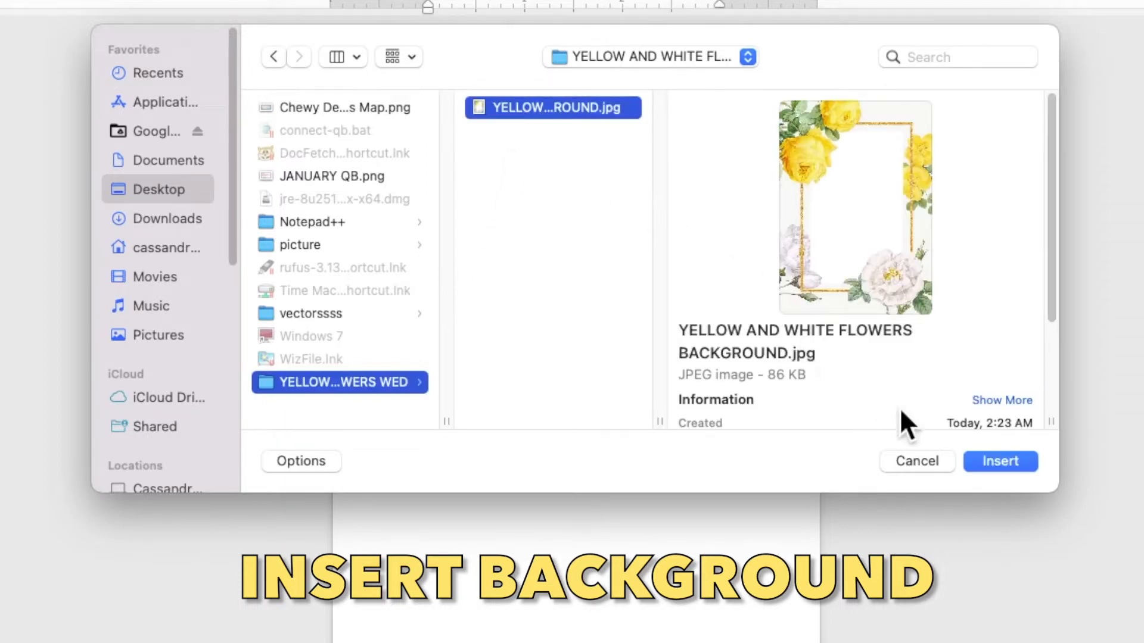
left_click(977, 465)
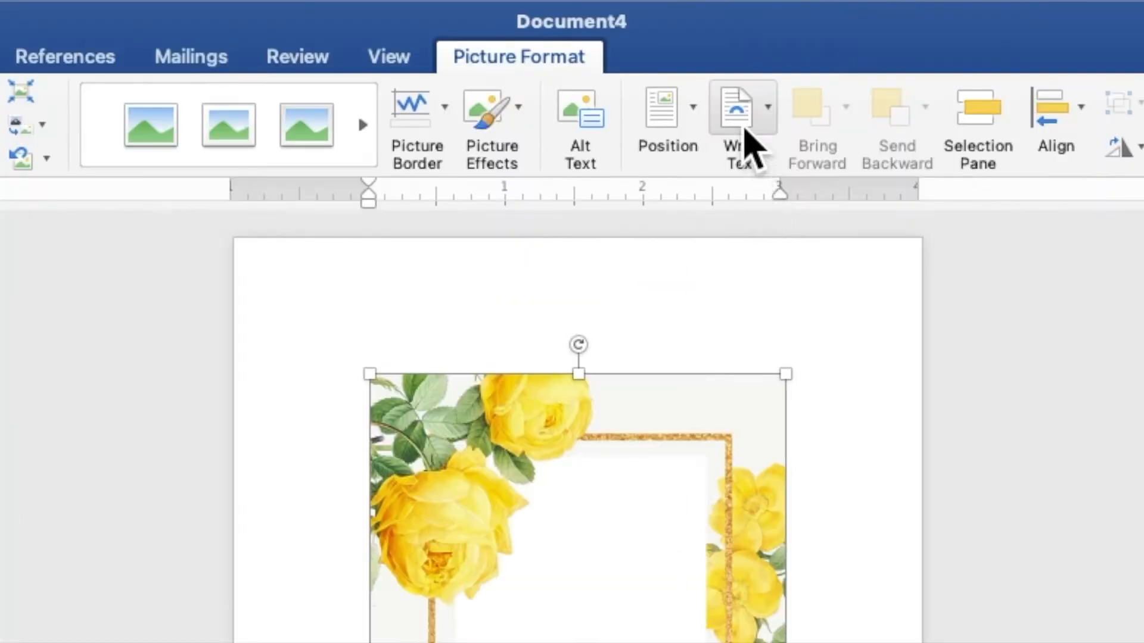
left_click(665, 51)
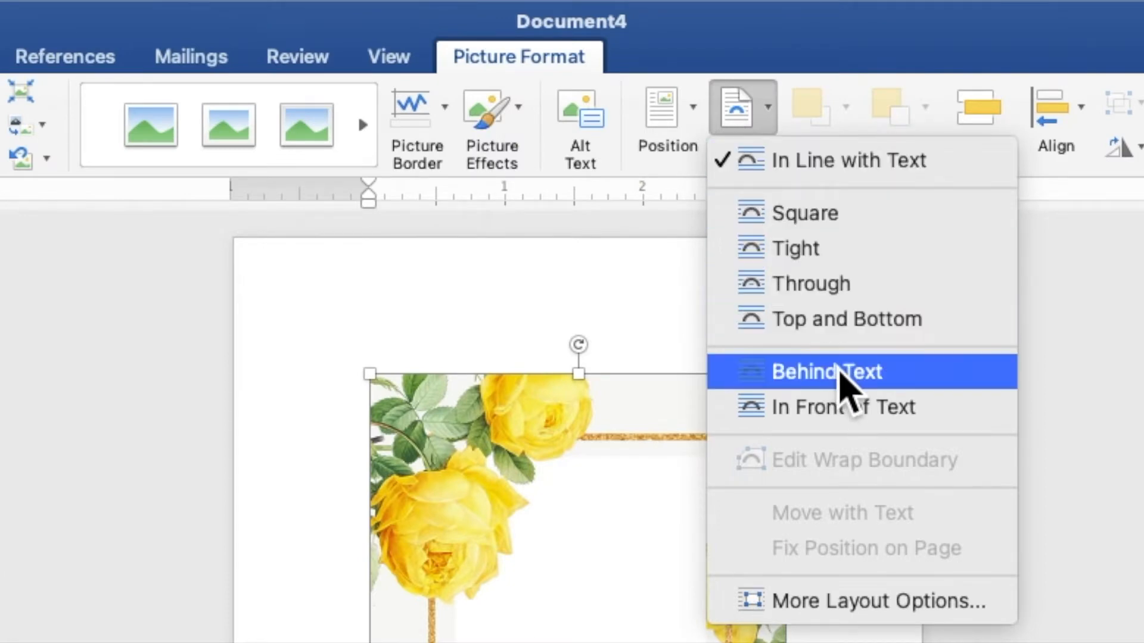
left_click(840, 375)
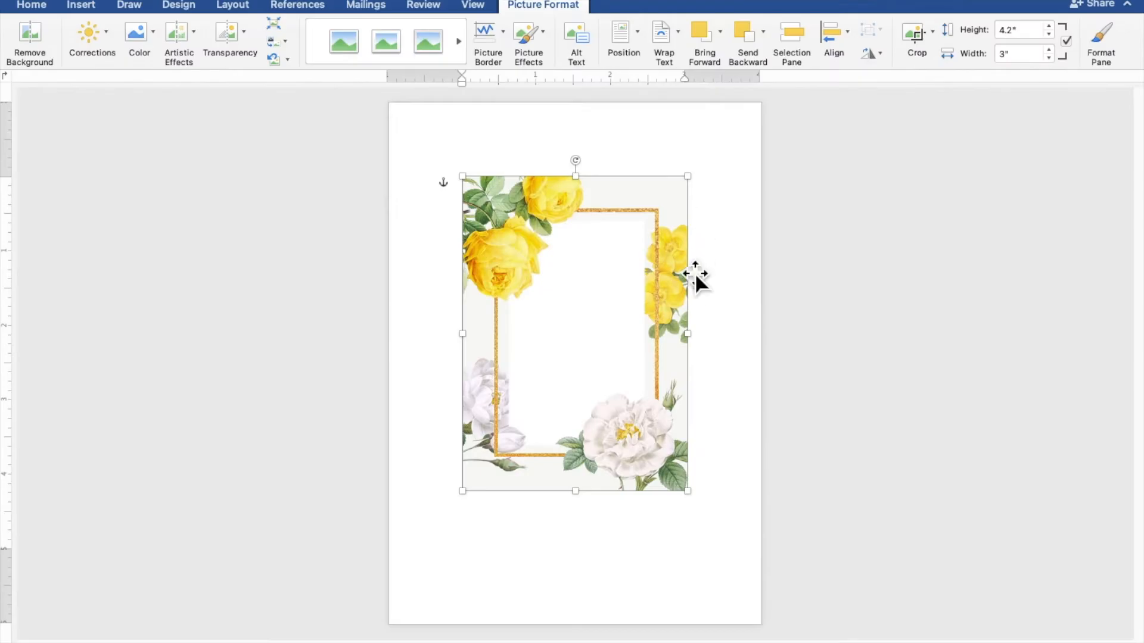
- Move the flower picture to the top-left and enlarge it to about 7.21 by 5.15 inches
left_click_drag(674, 349, 599, 274)
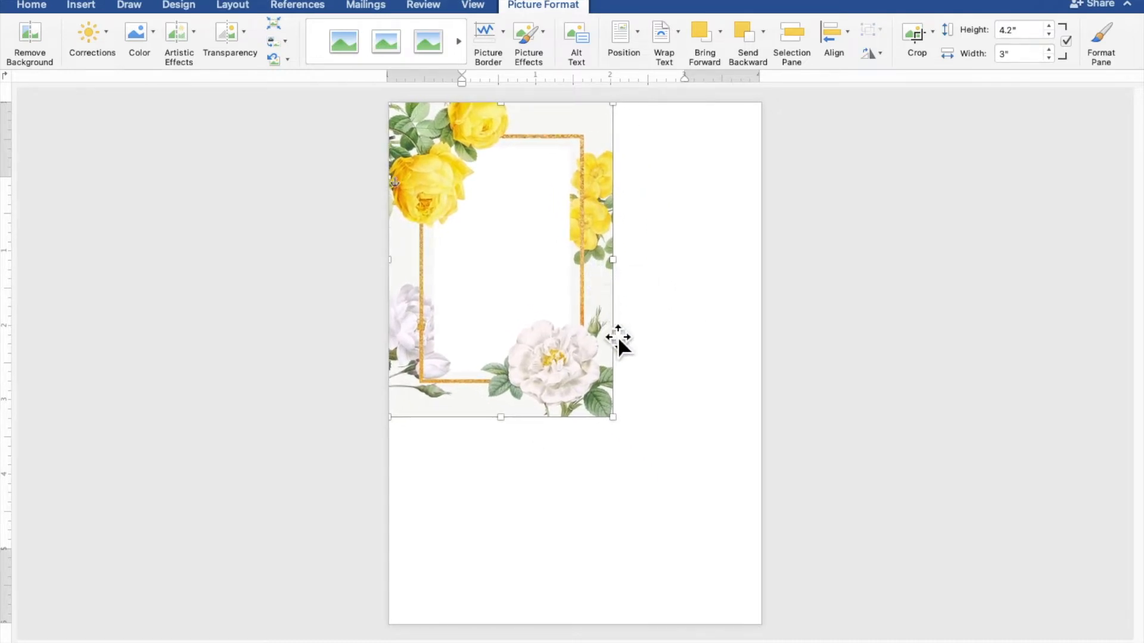
left_click_drag(619, 430, 755, 642)
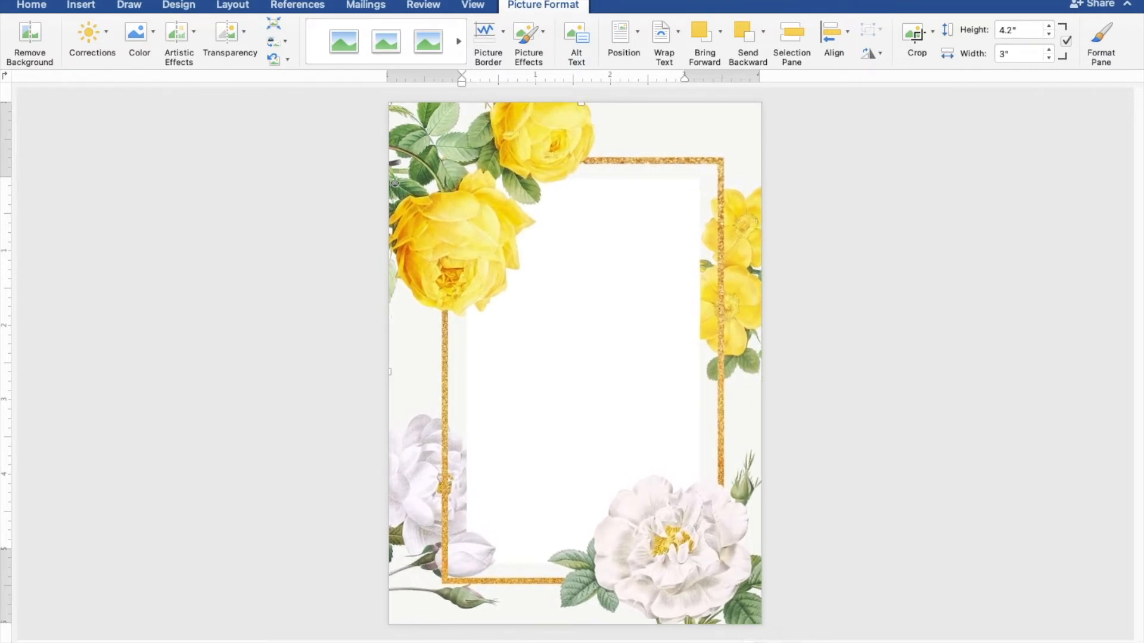
key("Left")
key("Left")
key("Left")
key("Left")
key("Left")
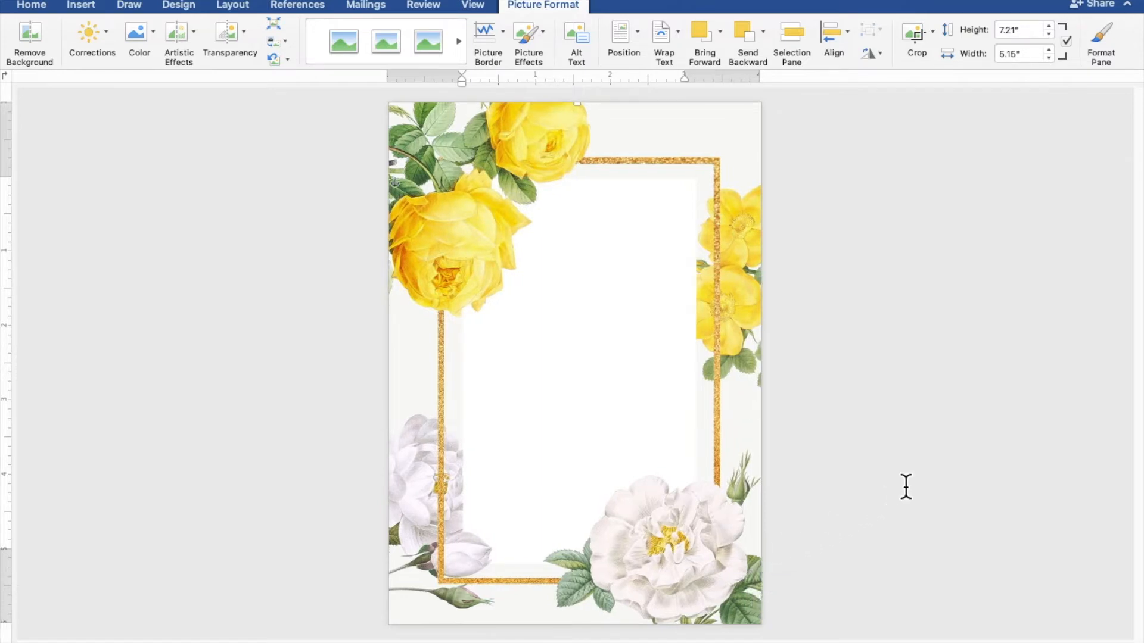
key("Left")
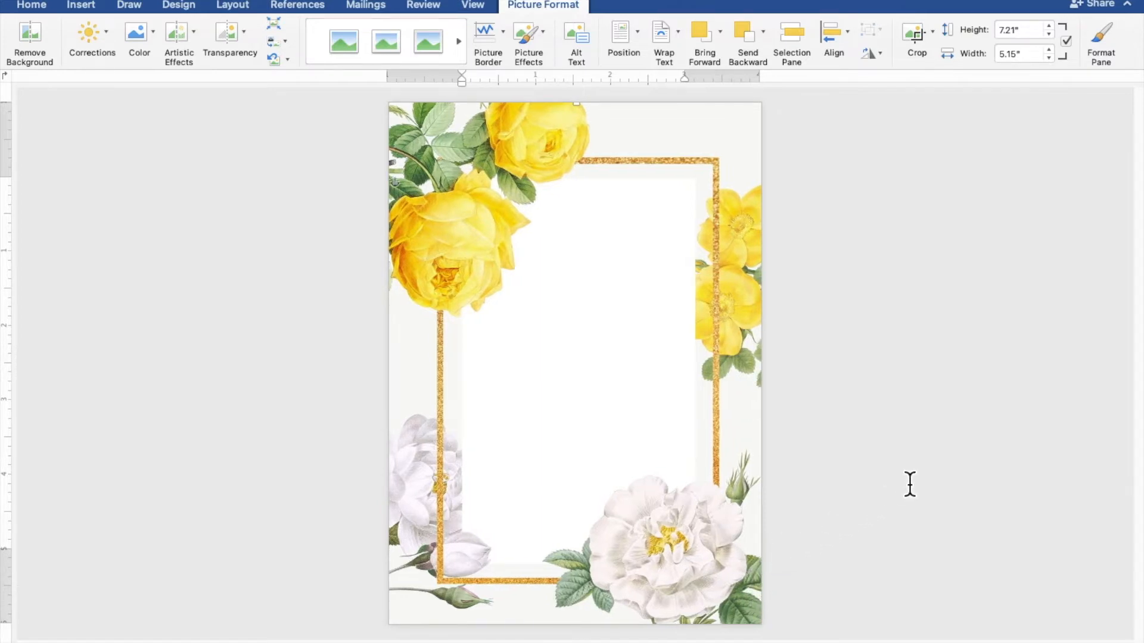
left_click(910, 483)
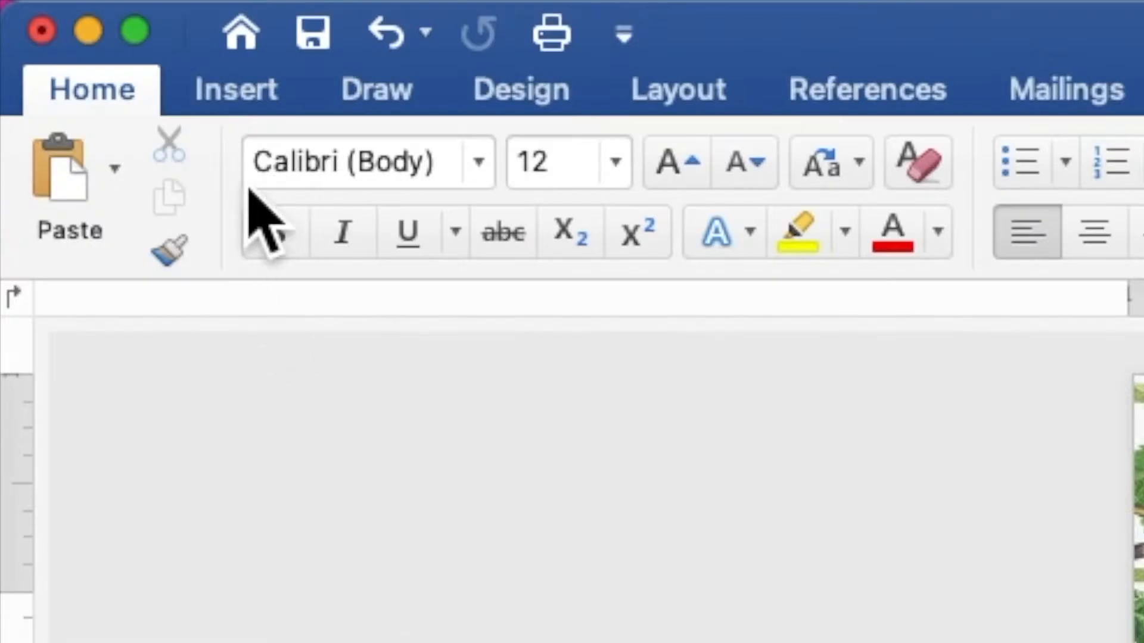
- Draw a rectangle shape near the top inside the gold frame
left_click(234, 95)
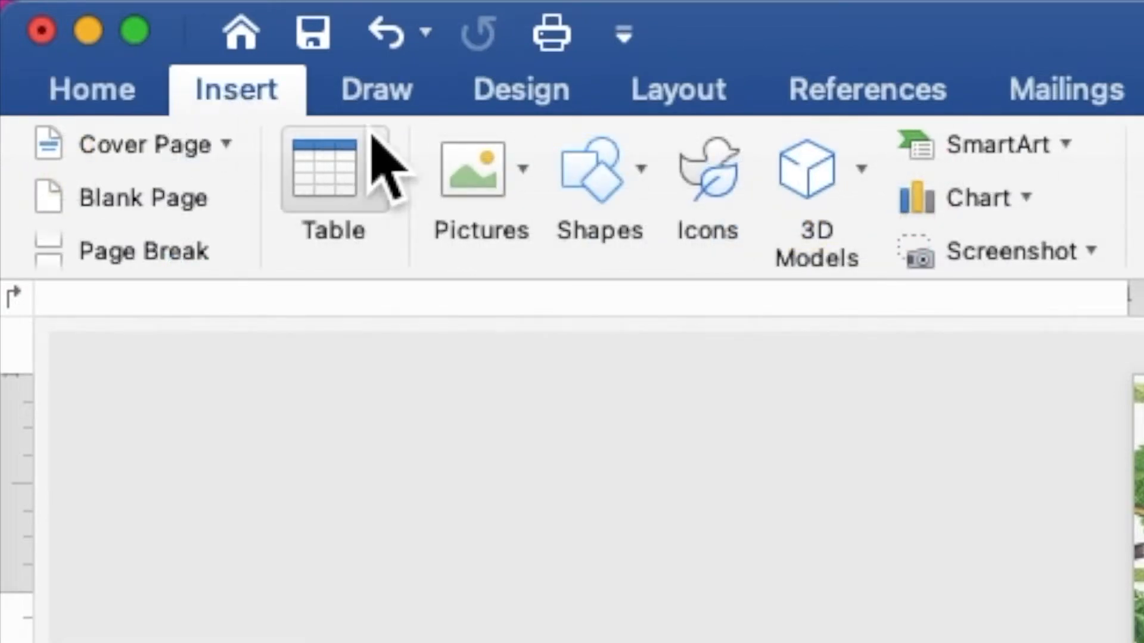
left_click(614, 186)
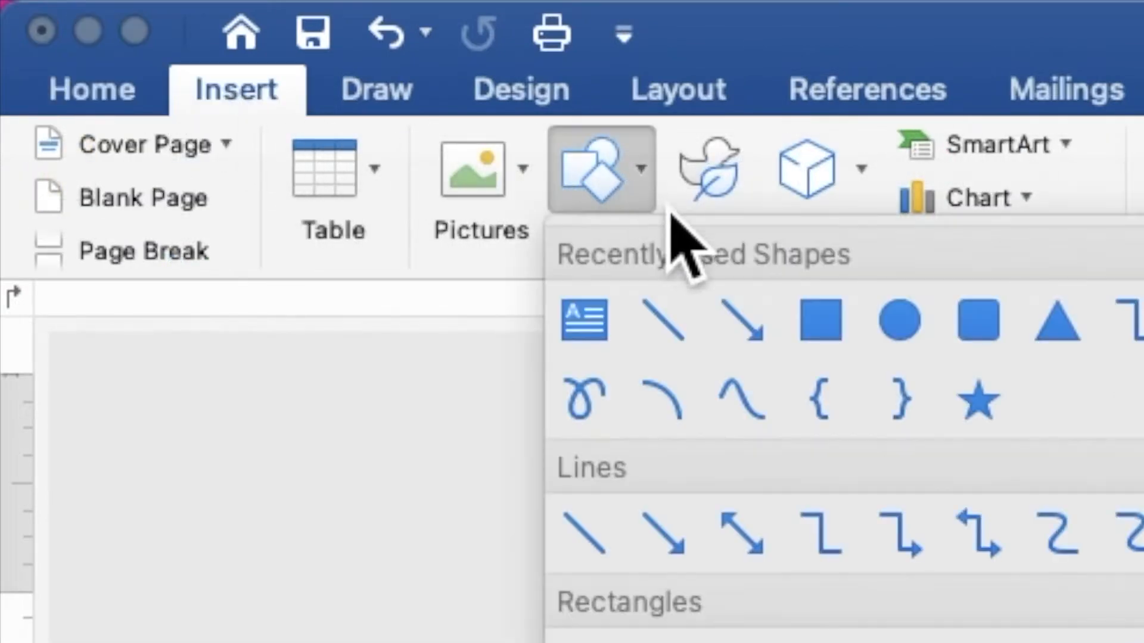
left_click(822, 322)
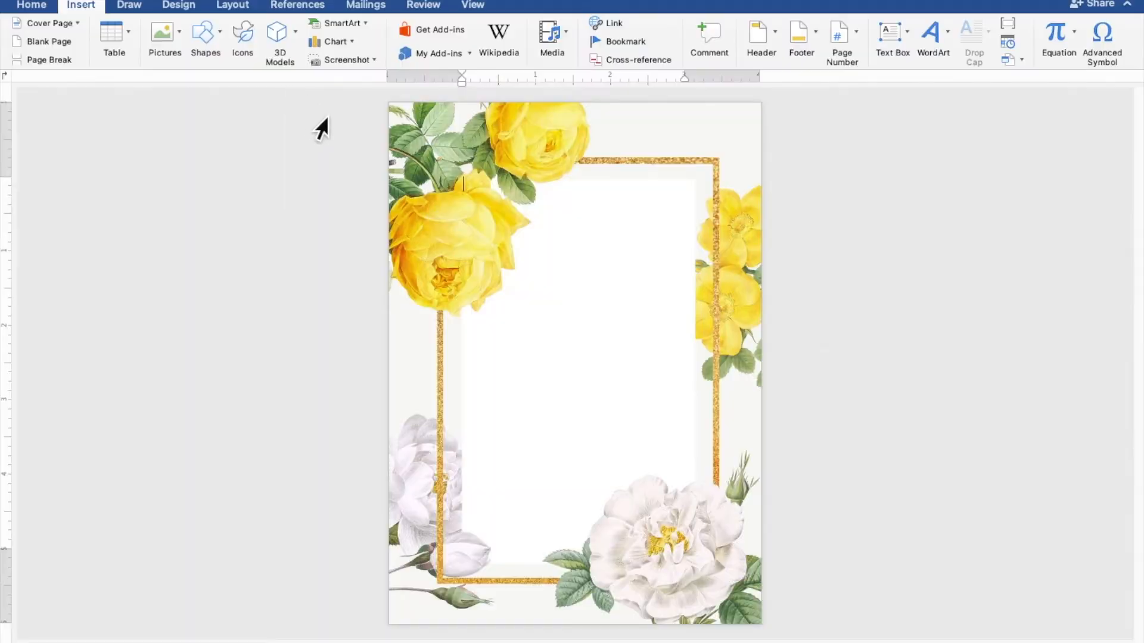
mouse_move(516, 214)
left_mouse_down()
mouse_move(607, 256)
mouse_move(697, 268)
mouse_move(707, 290)
left_mouse_up()
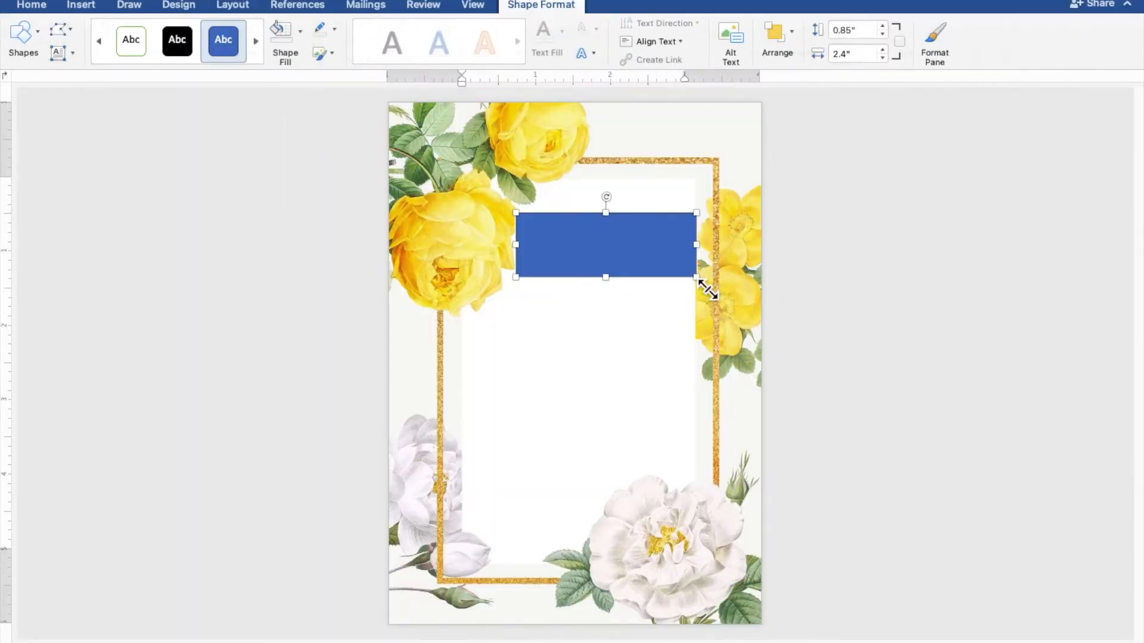
- Add the text 'TOGETHER WITH THEIR FAMILIES' inside the rectangle and select it
right_click(620, 251)
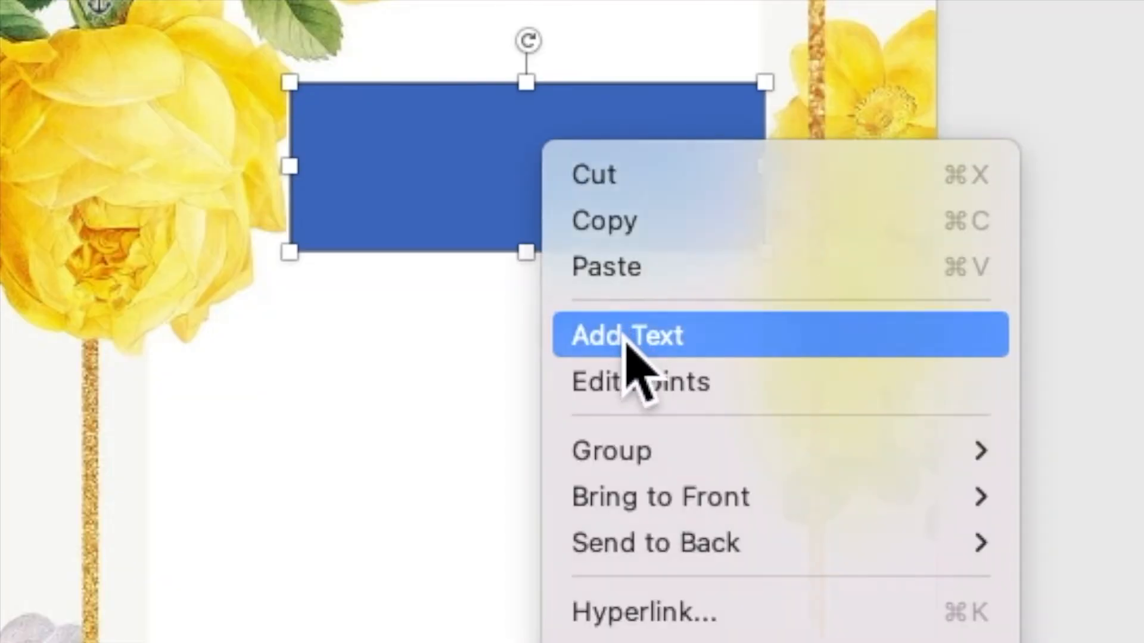
left_click(625, 339)
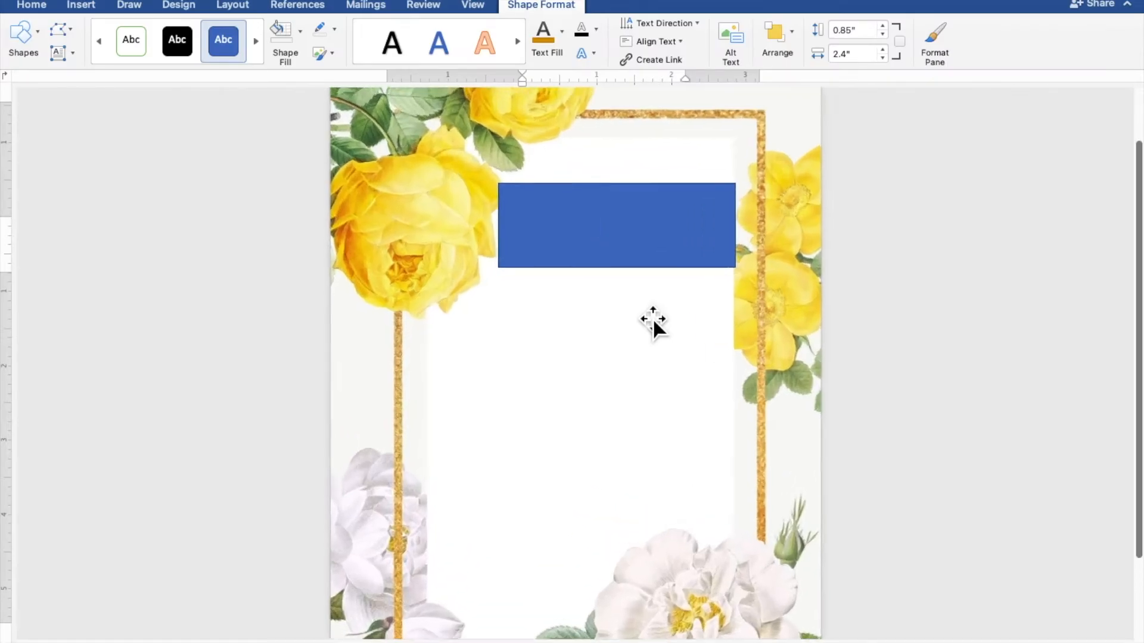
scroll(652, 317, "up", 7)
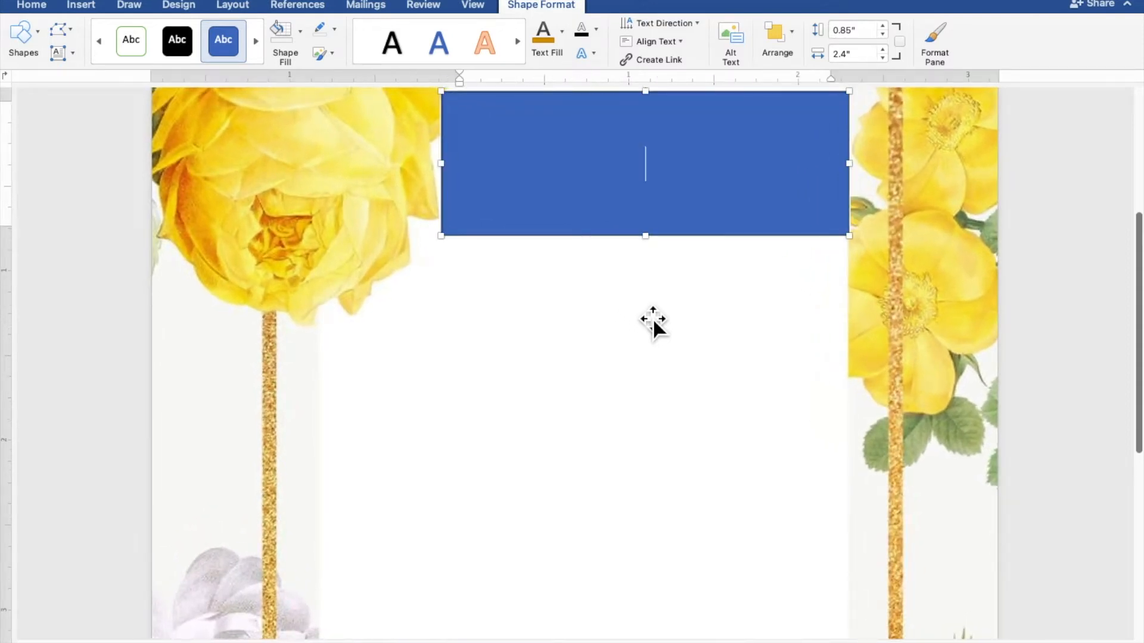
scroll(652, 317, "up", 2)
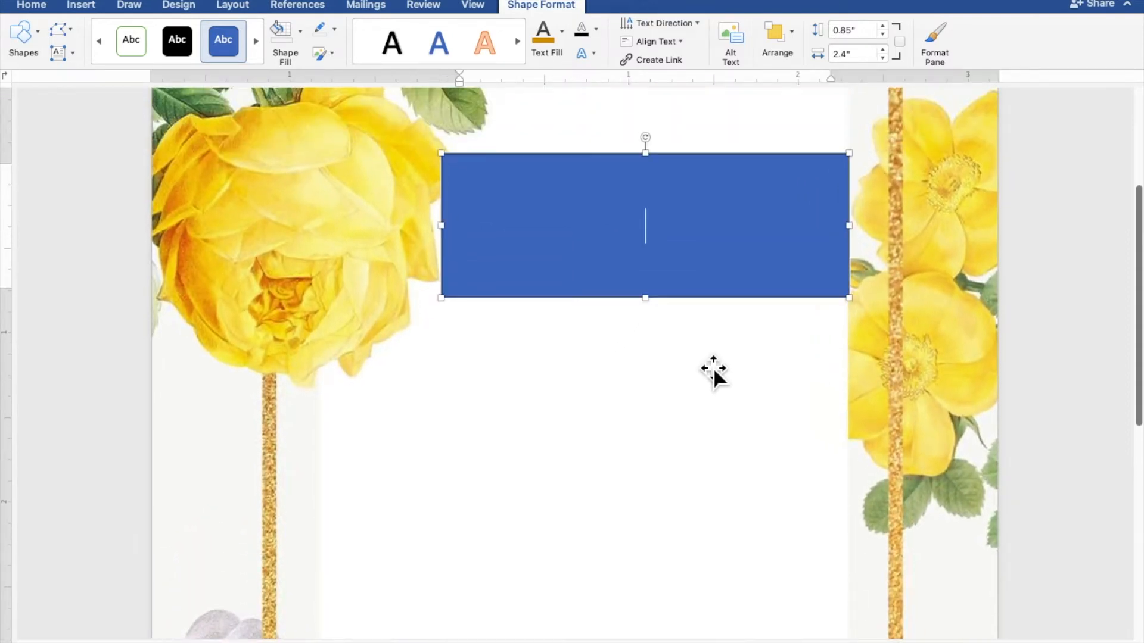
type("TOGETHER ")
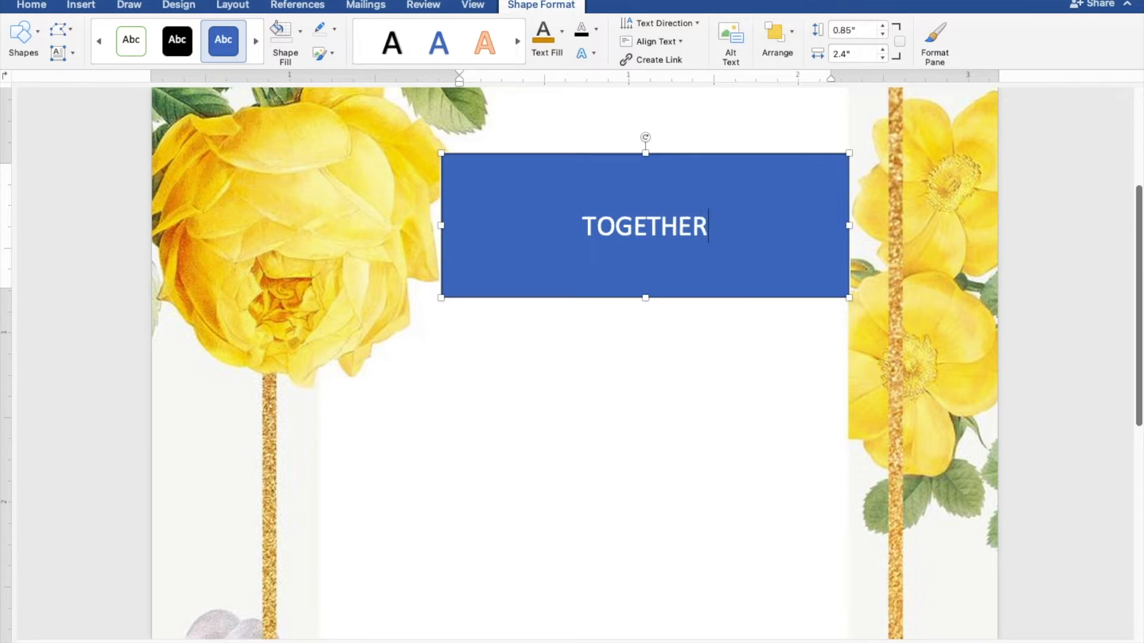
type("WITH")
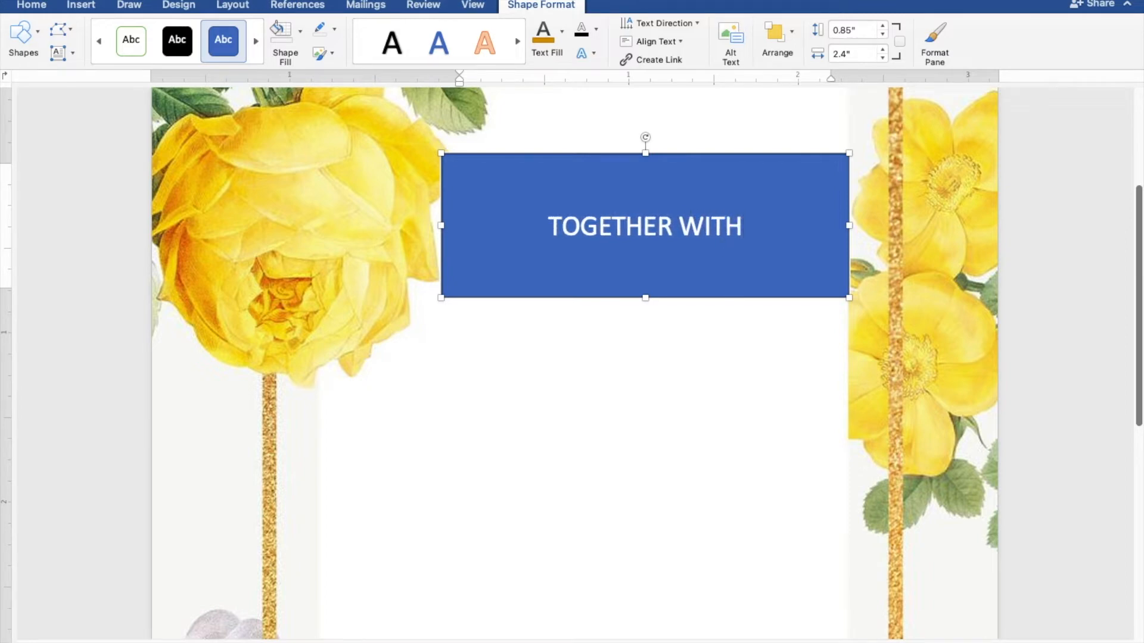
type(" THEIR F")
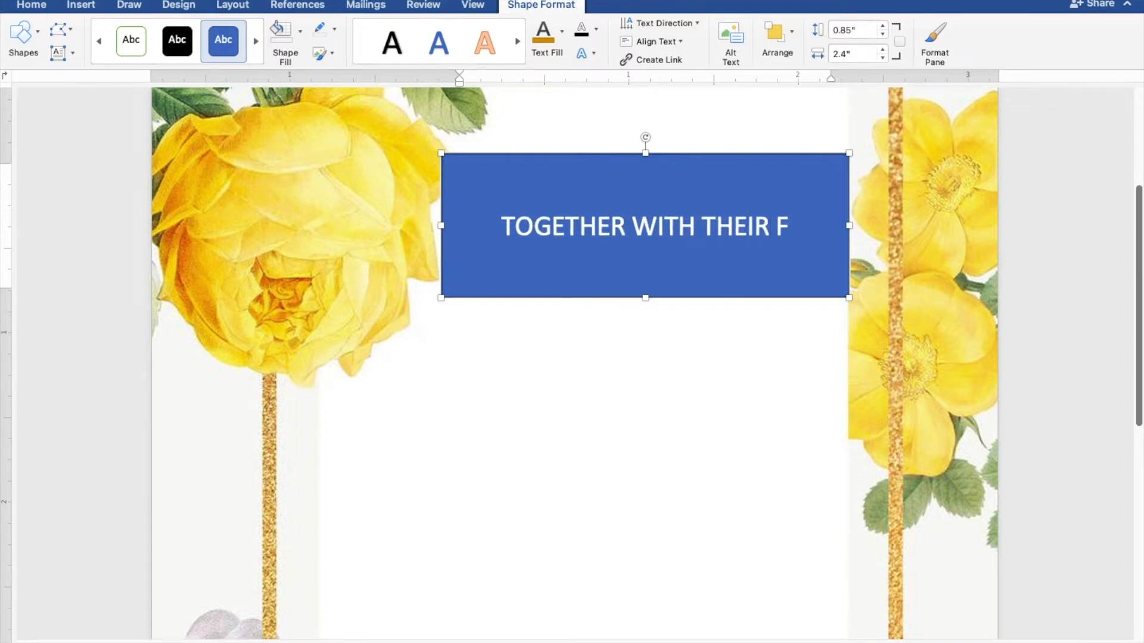
type("AMILIES")
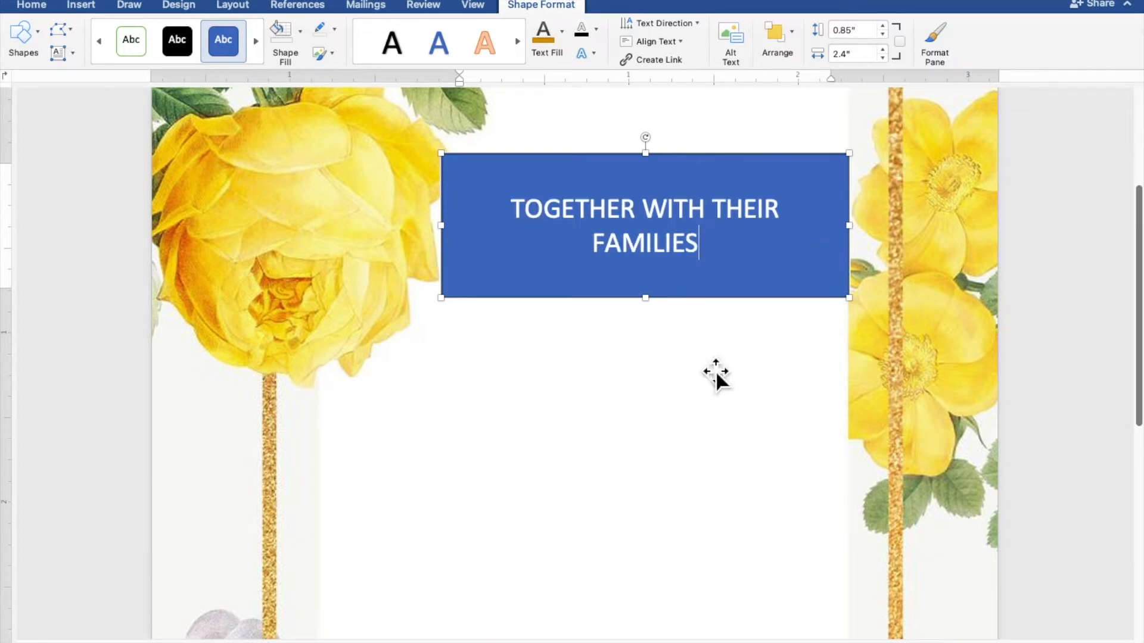
left_click_drag(721, 266, 519, 222)
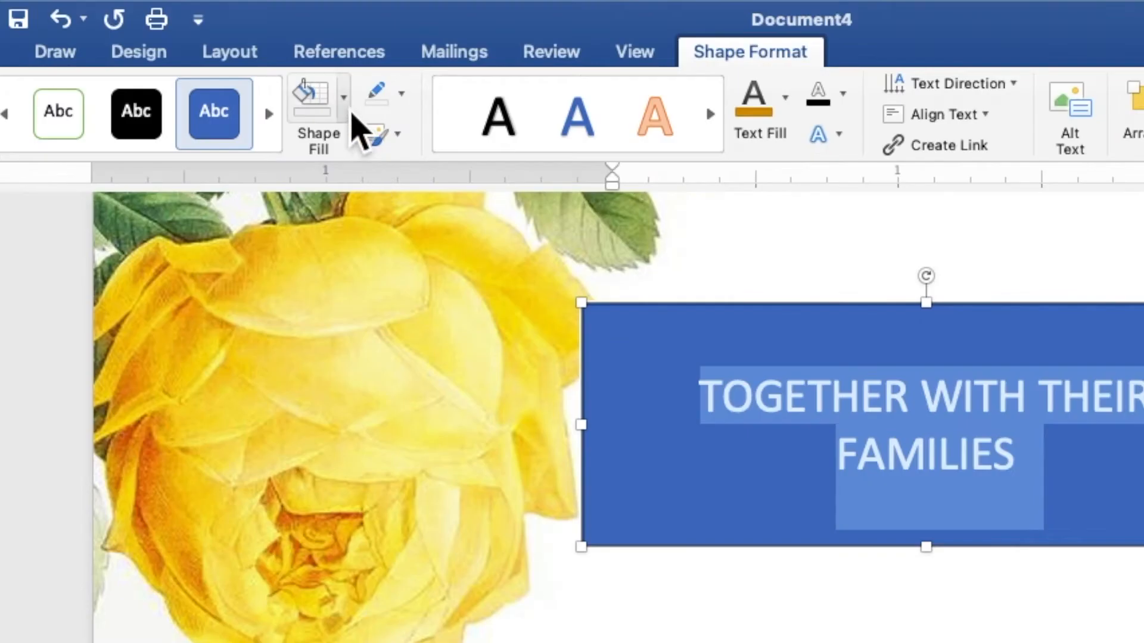
- Give the rectangle no fill and no outline, and colour its text gold
left_click(300, 31)
left_click(360, 158)
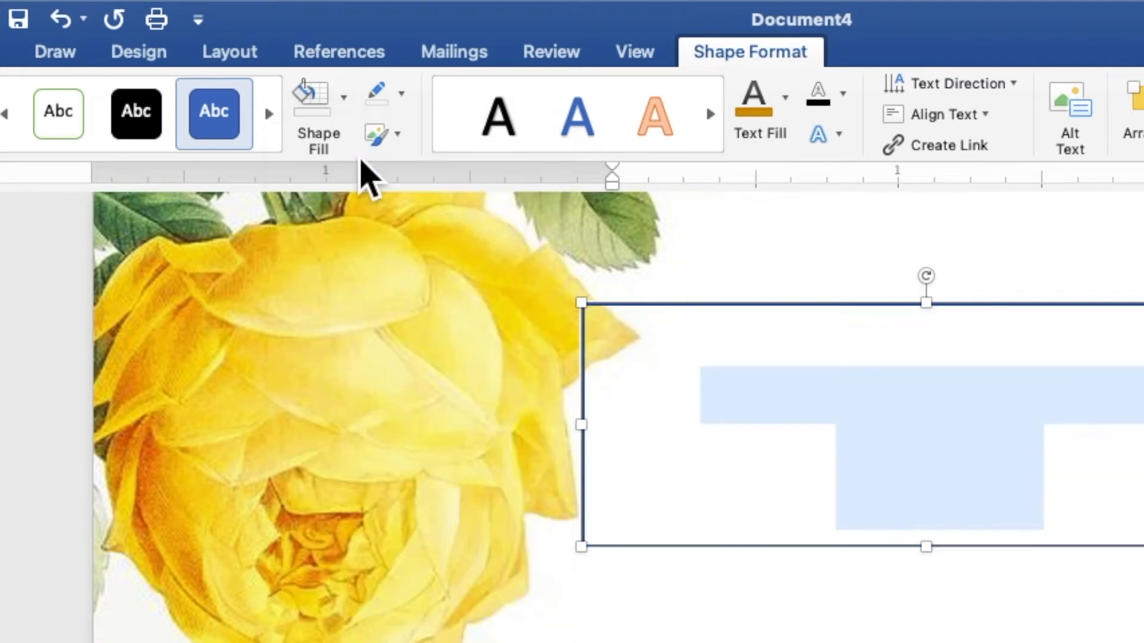
left_click(402, 96)
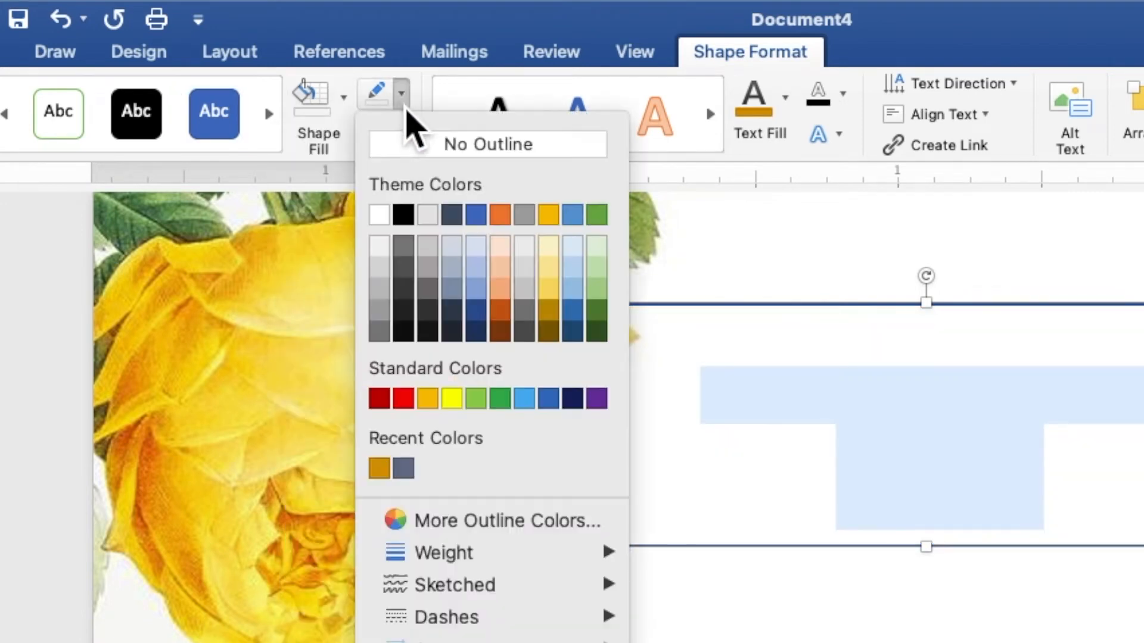
left_click(424, 153)
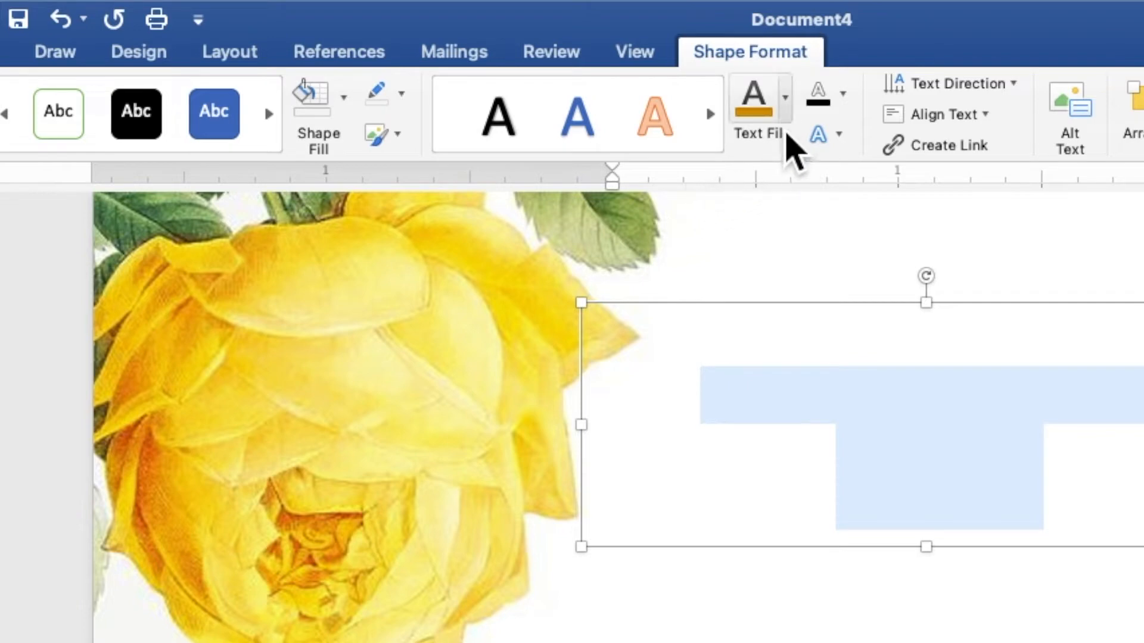
left_click(786, 118)
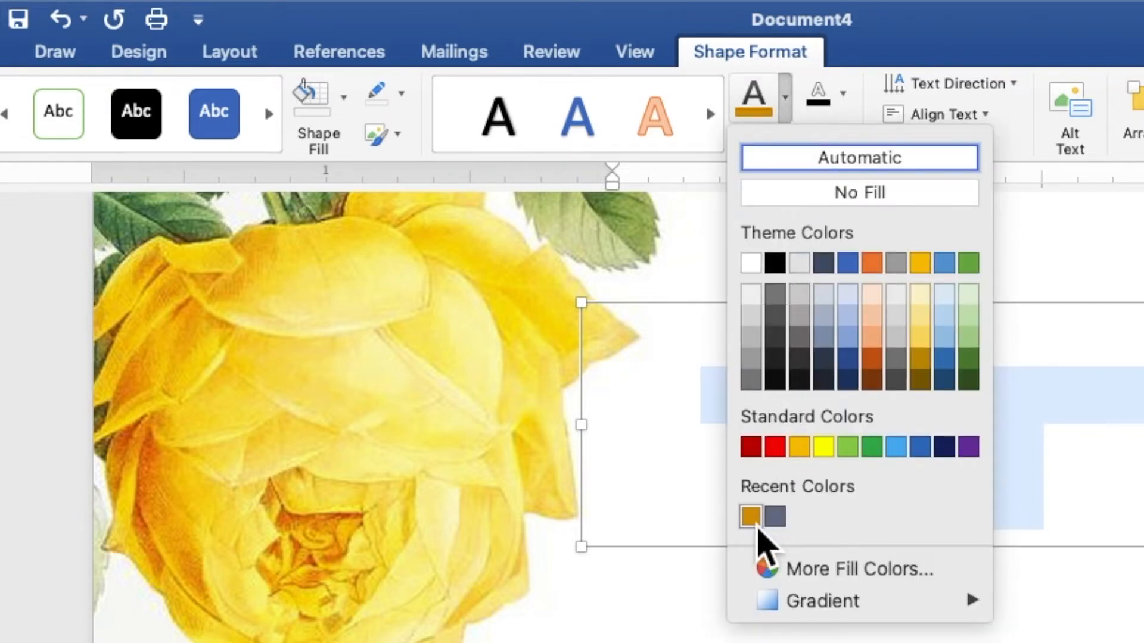
left_click(753, 518)
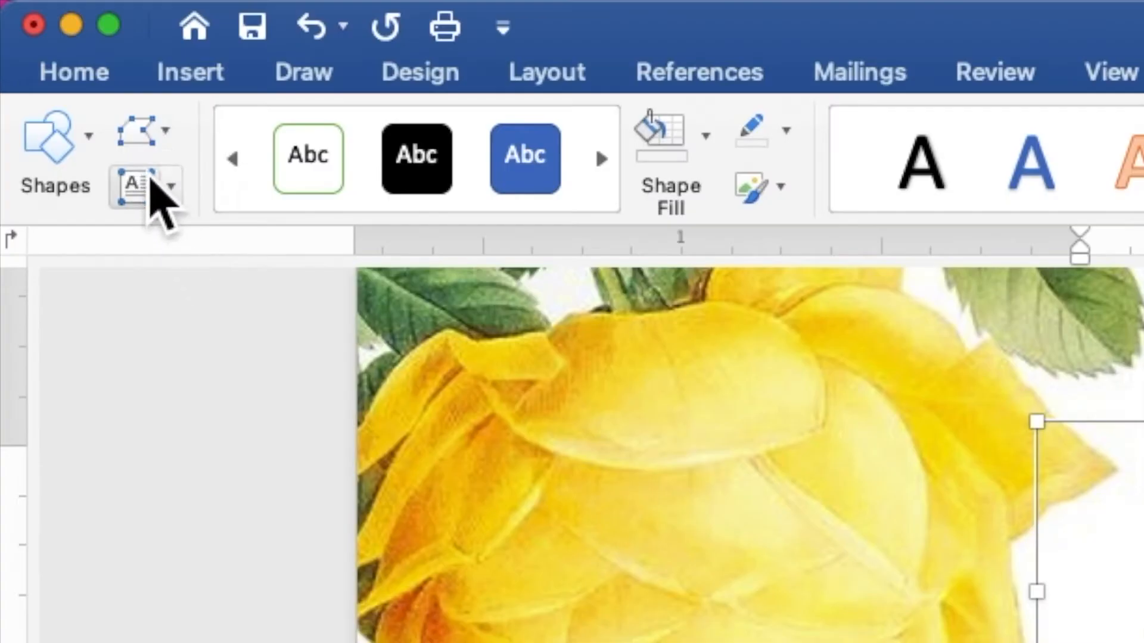
- Change the heading line's font to Times New Roman at 9 pt
left_click(36, 10)
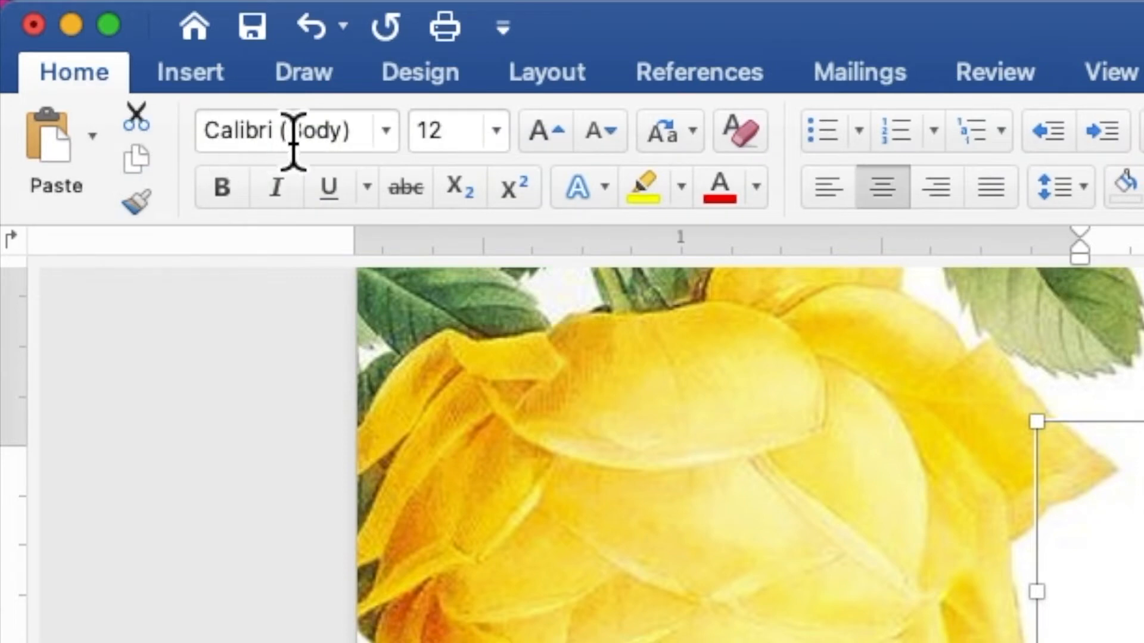
left_click(387, 145)
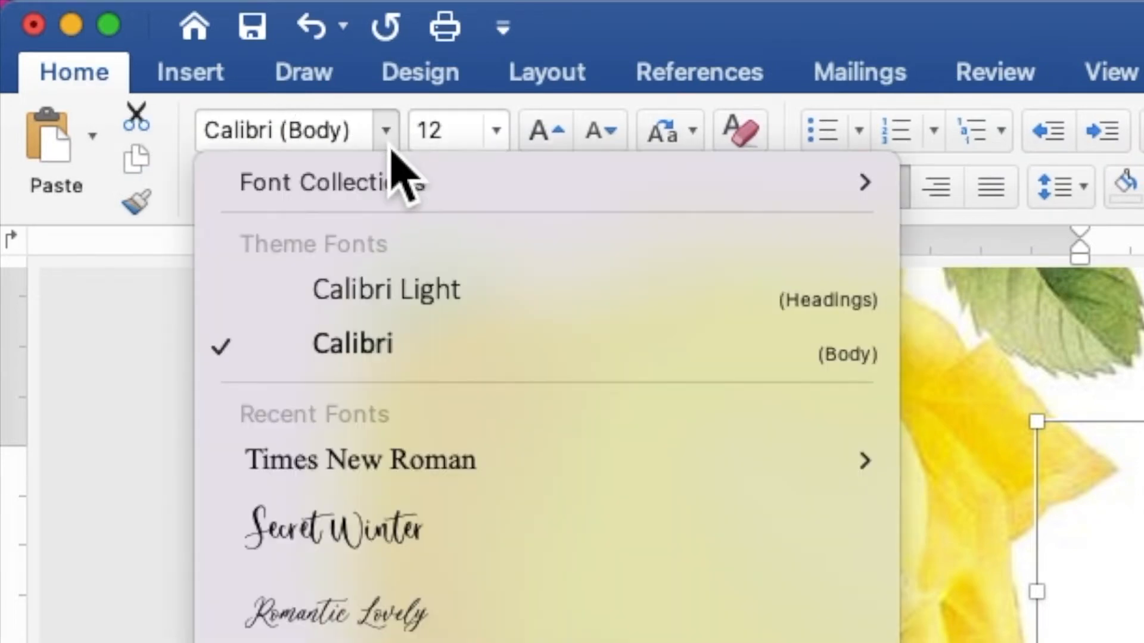
left_click(417, 461)
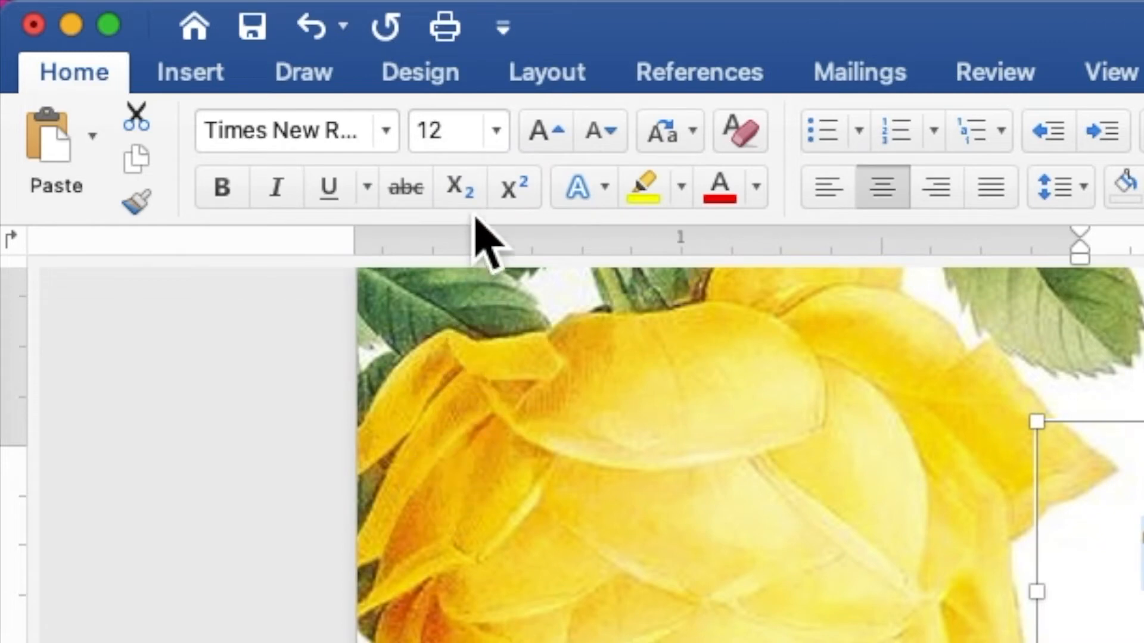
left_click(475, 125)
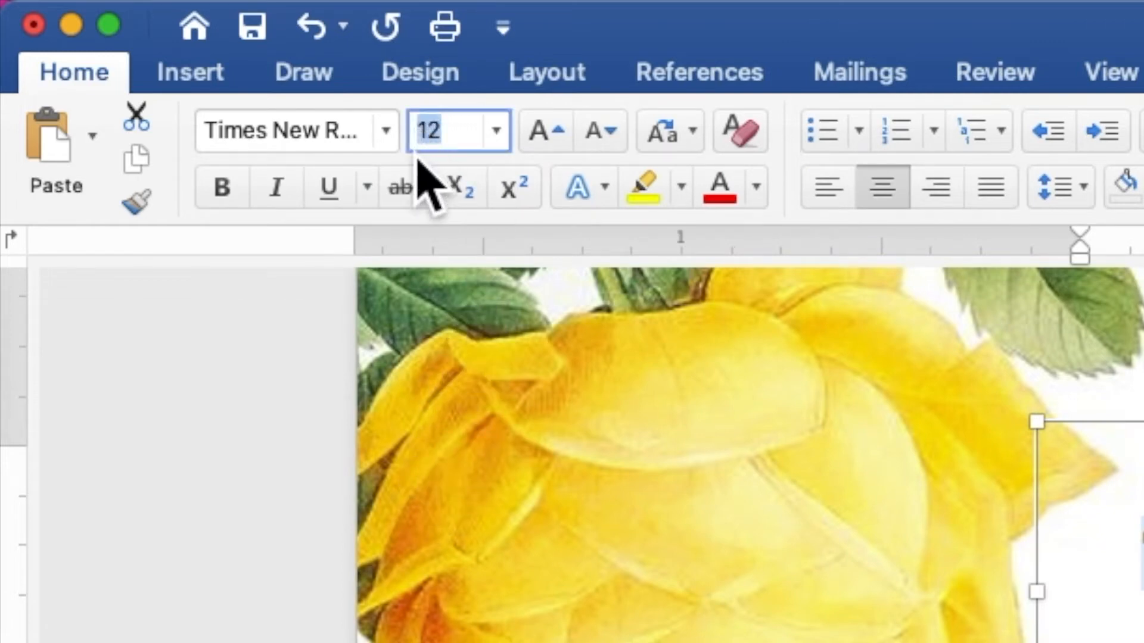
type("9")
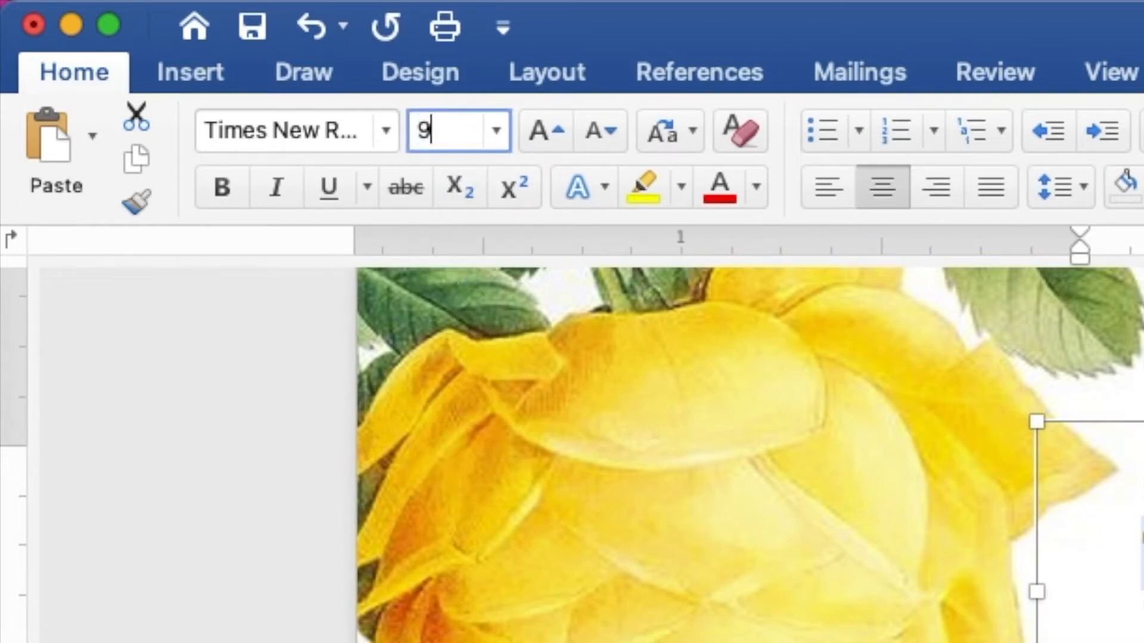
key("Return")
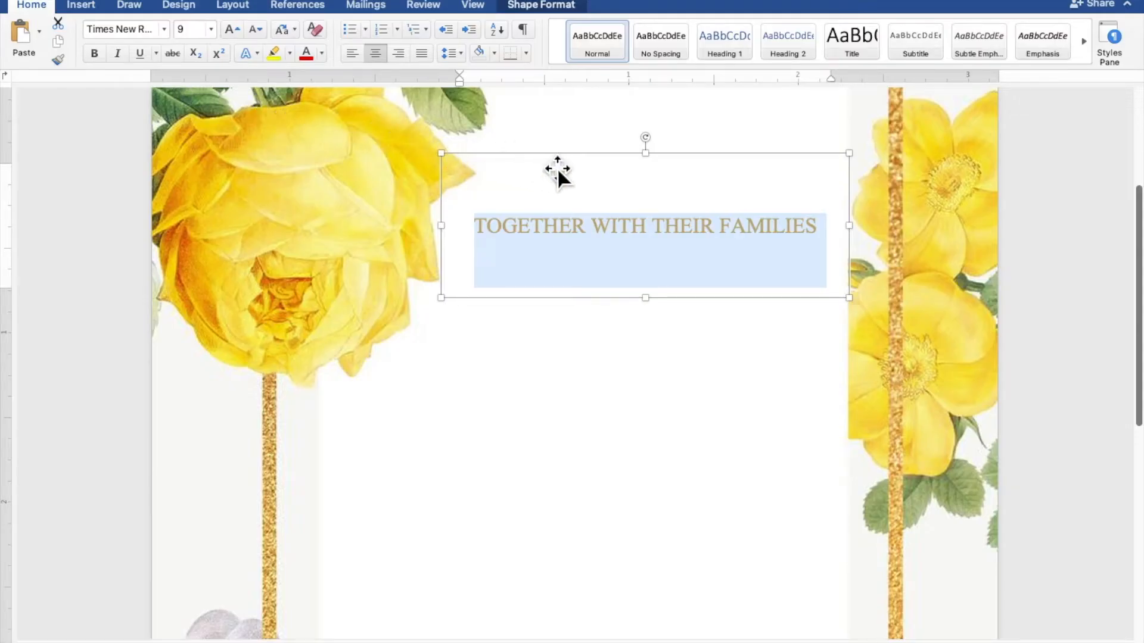
- Resize the heading box, then duplicate it and place the copy below the original
left_click_drag(660, 169, 666, 202)
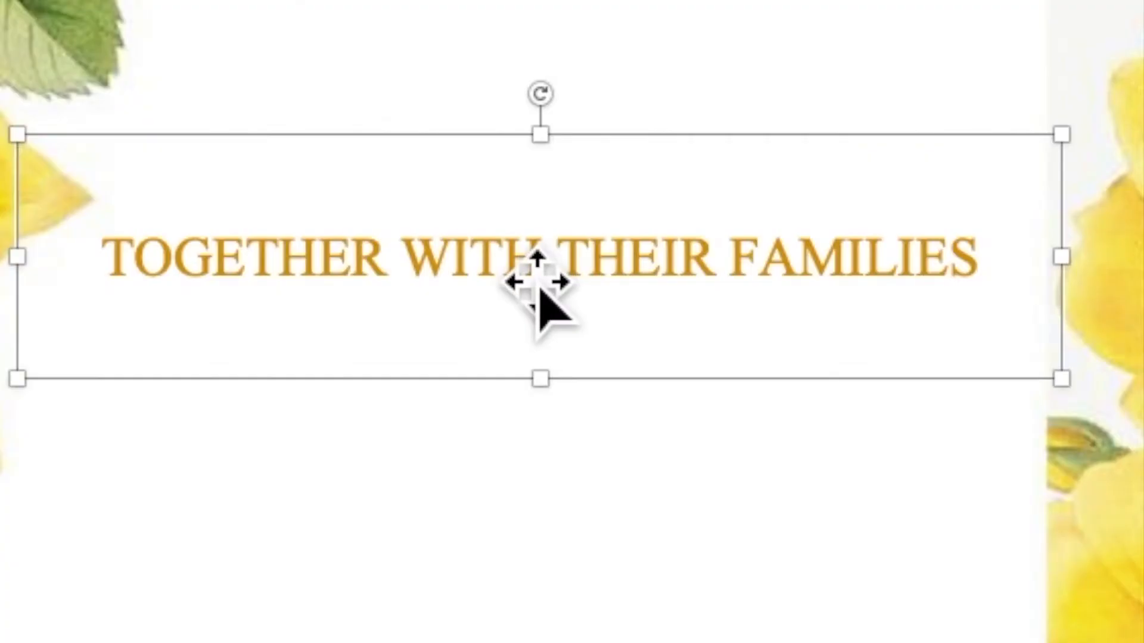
right_click(645, 201)
left_click(543, 344)
right_click(512, 258)
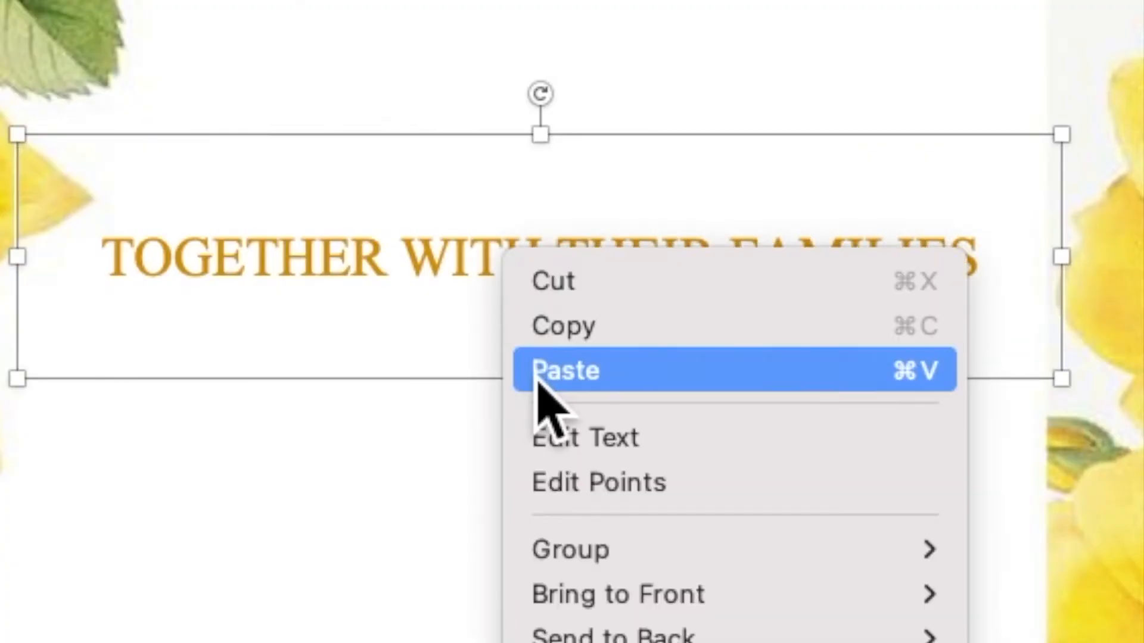
left_click(538, 371)
left_click_drag(653, 233, 618, 294)
- Replace the copy's text with the groom's name in bold 25 pt, widened to one line
mouse_move(656, 349)
left_mouse_down()
mouse_move(655, 339)
mouse_move(656, 358)
left_mouse_up()
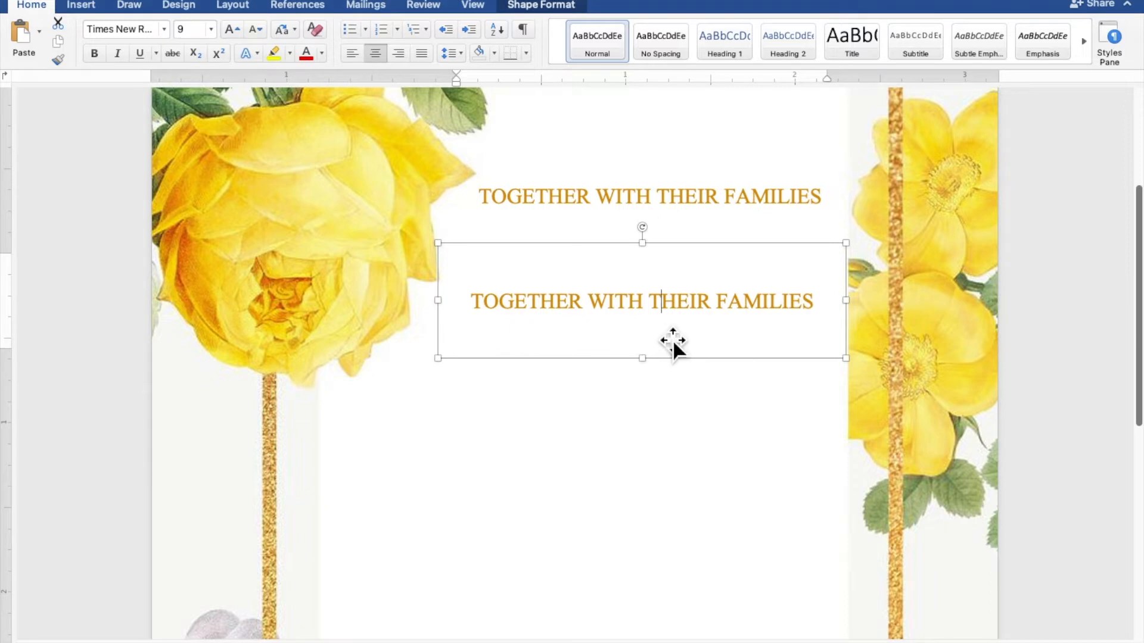
left_click_drag(825, 304, 544, 314)
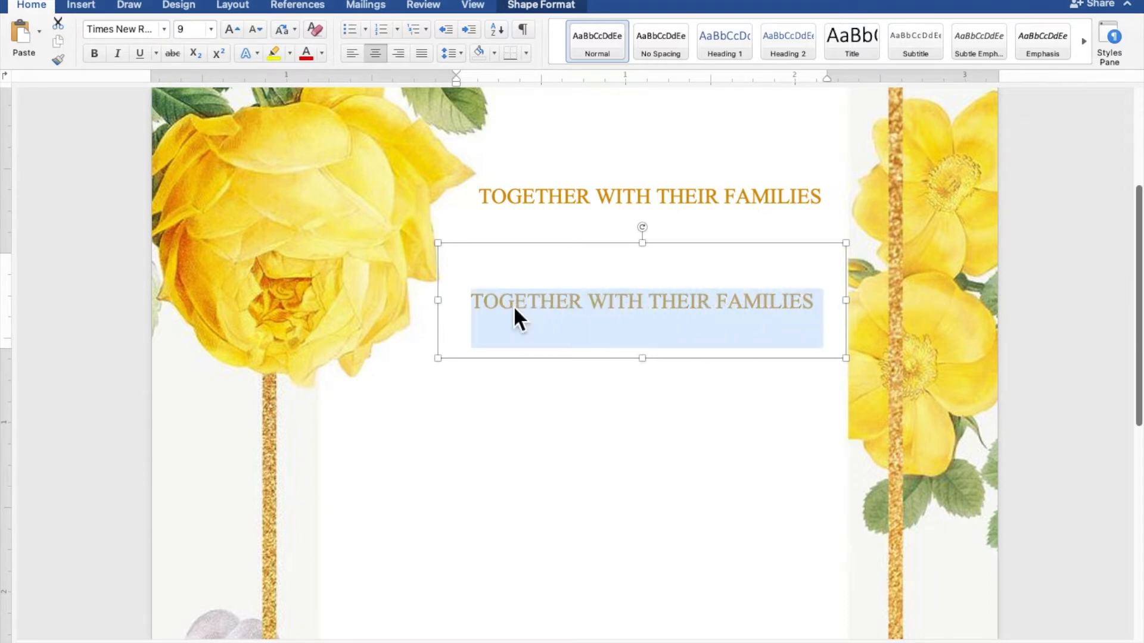
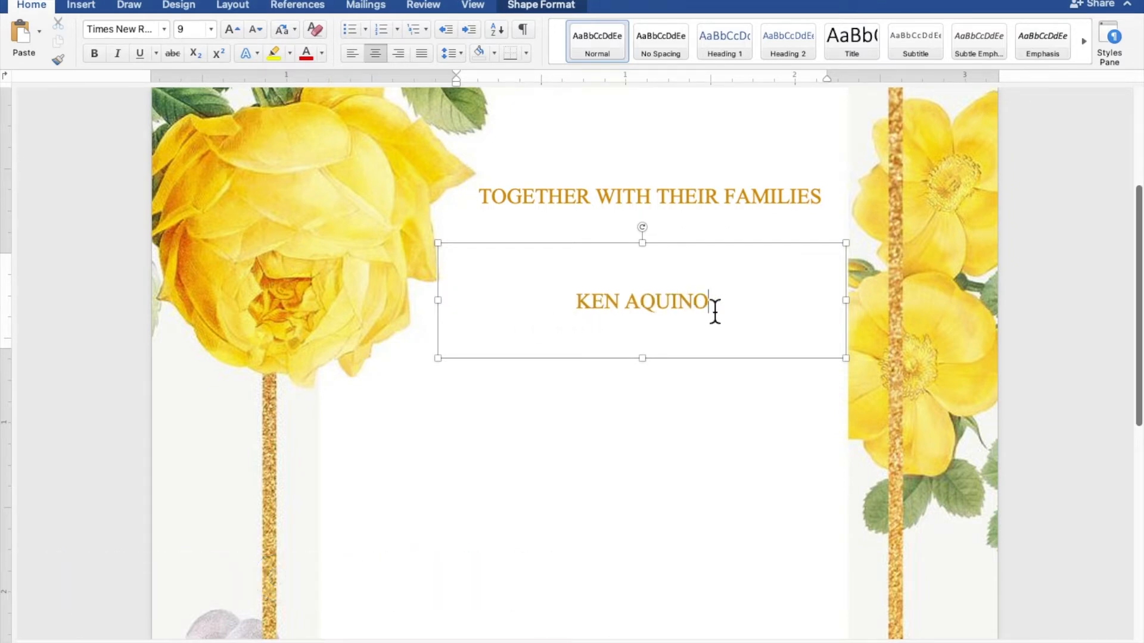
left_click_drag(734, 311, 586, 311)
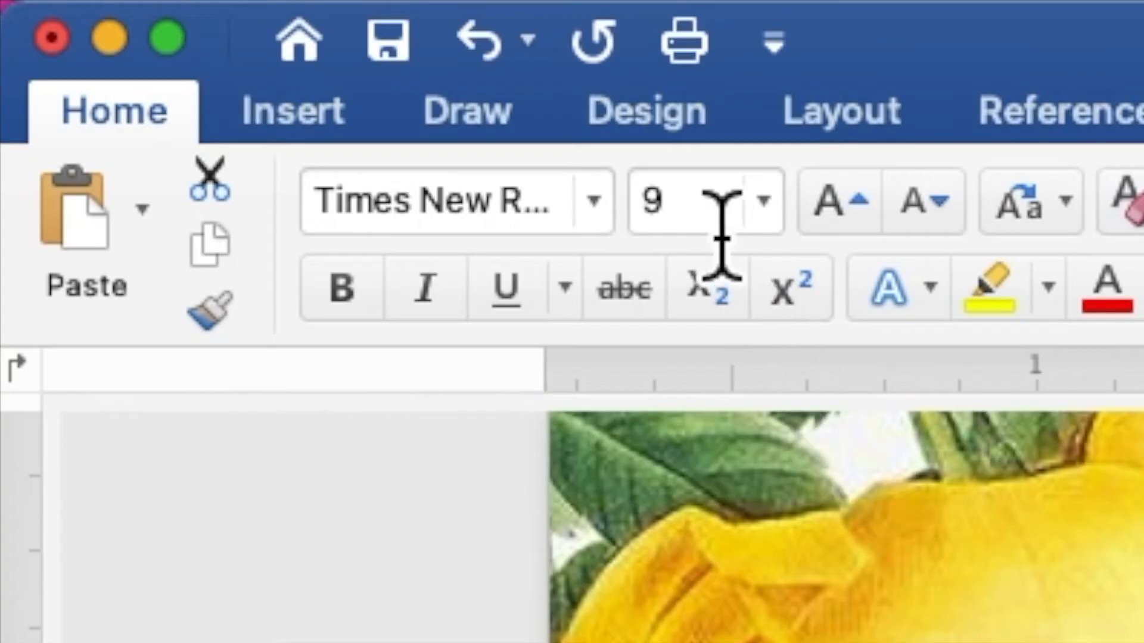
left_click(197, 35)
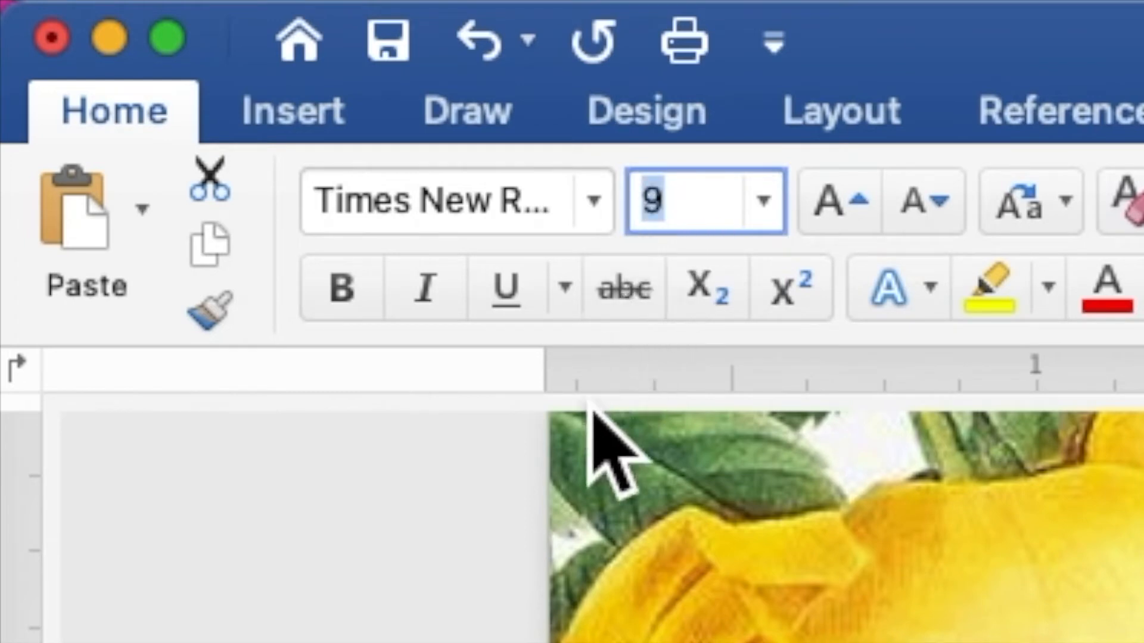
type("25")
key("Return")
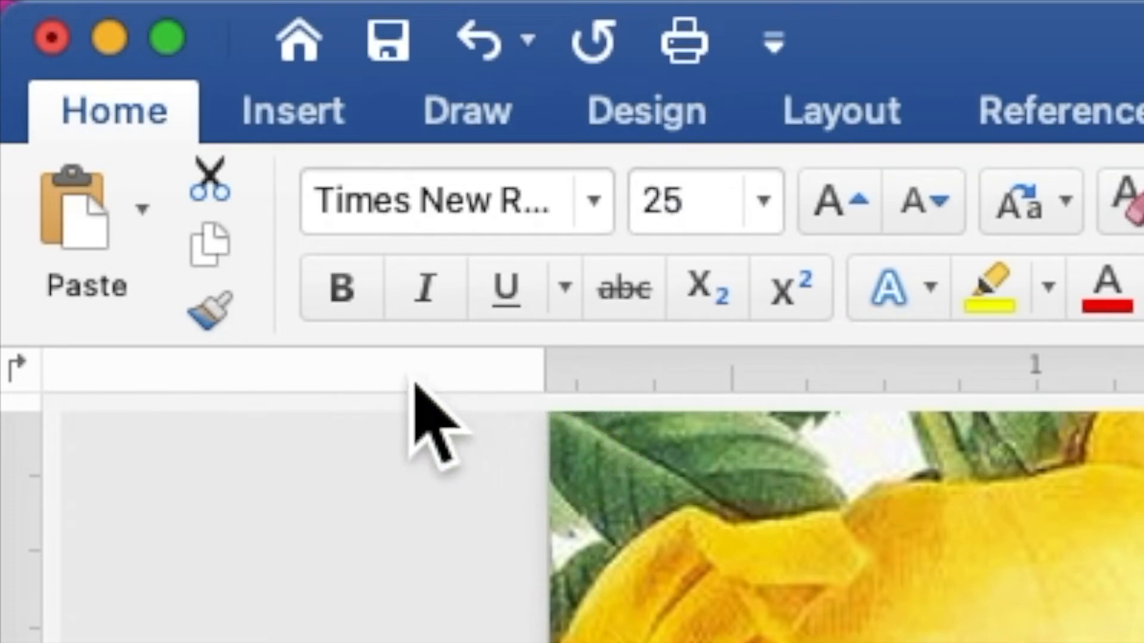
left_click(356, 301)
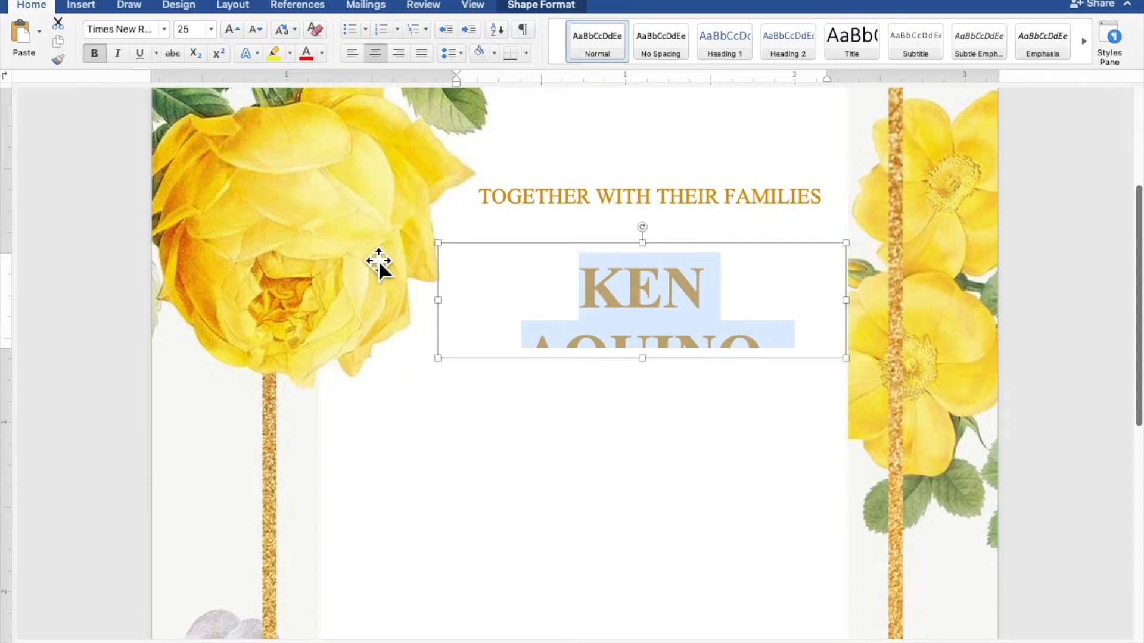
left_click_drag(448, 310, 428, 312)
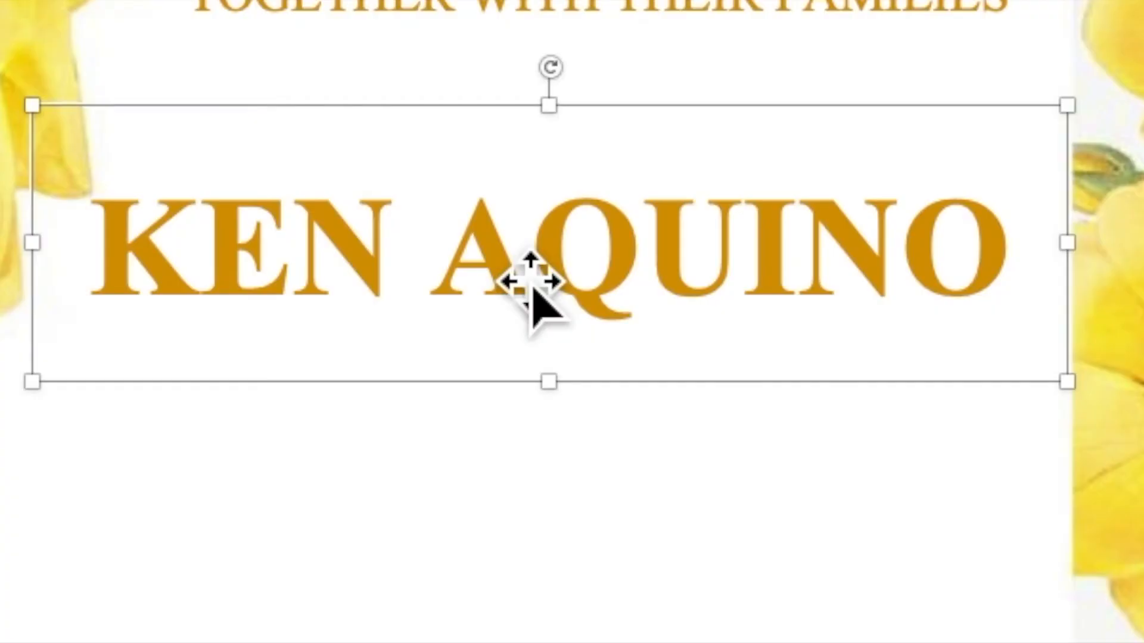
- Duplicate the groom's name box and place a widened, slightly taller copy below it
right_click(617, 313)
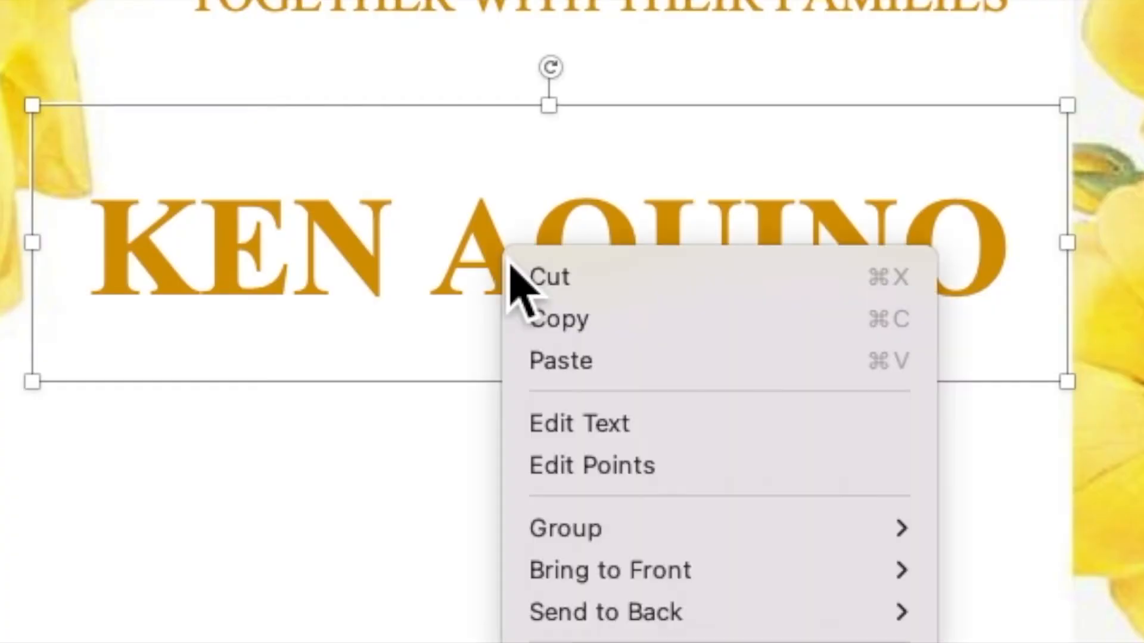
left_click(539, 324)
right_click(516, 276)
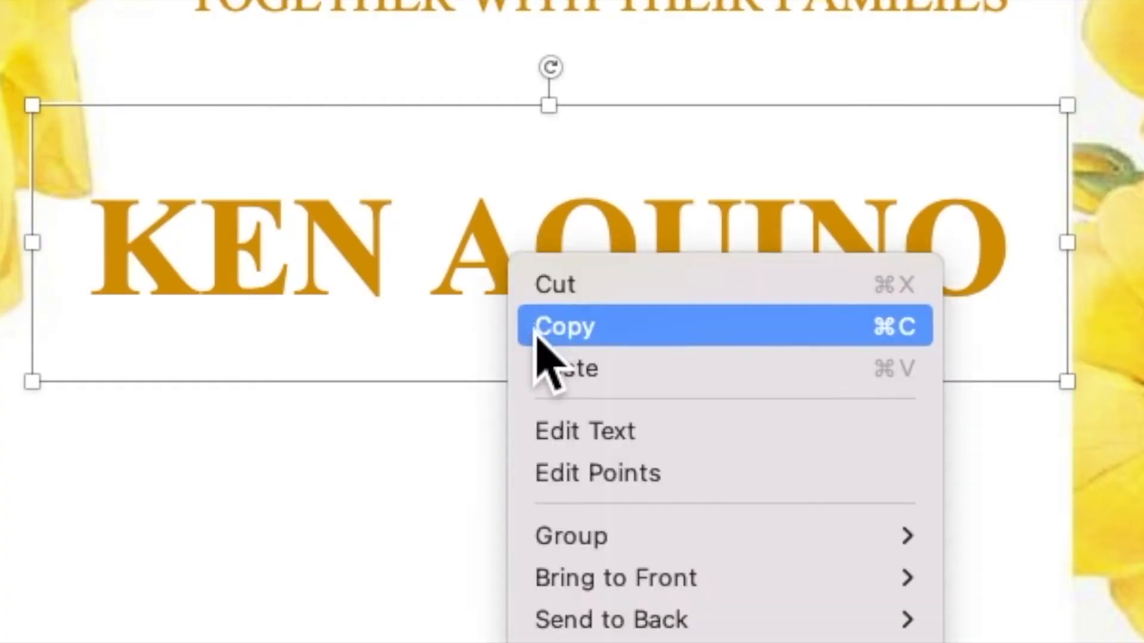
left_click(545, 369)
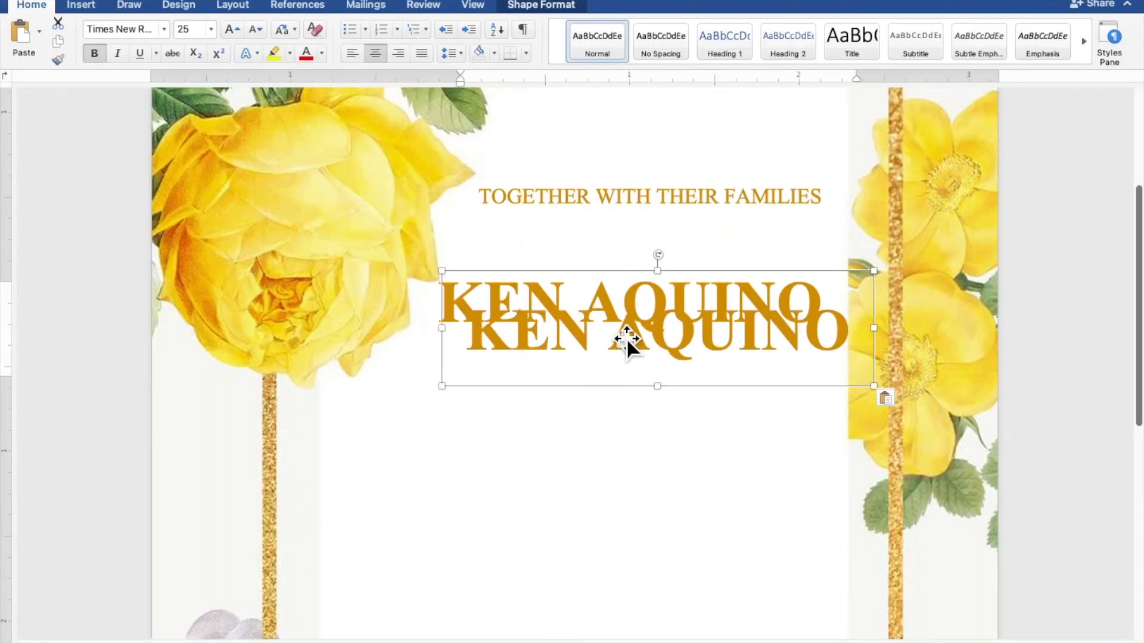
left_click_drag(627, 338, 599, 404)
left_click_drag(426, 408, 325, 421)
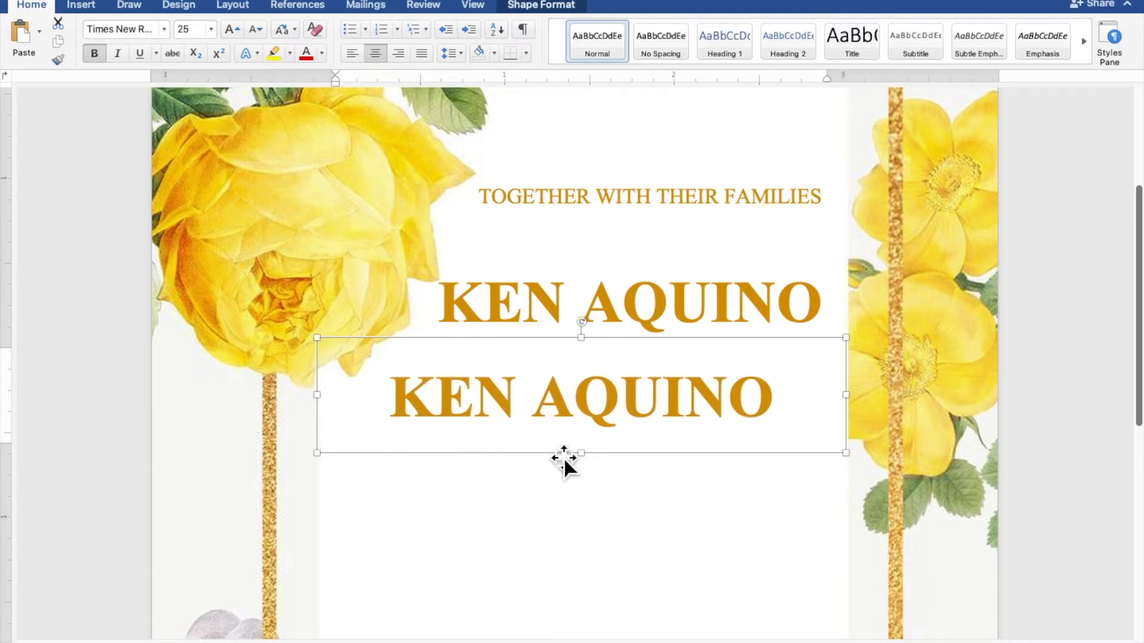
left_click_drag(597, 464, 597, 468)
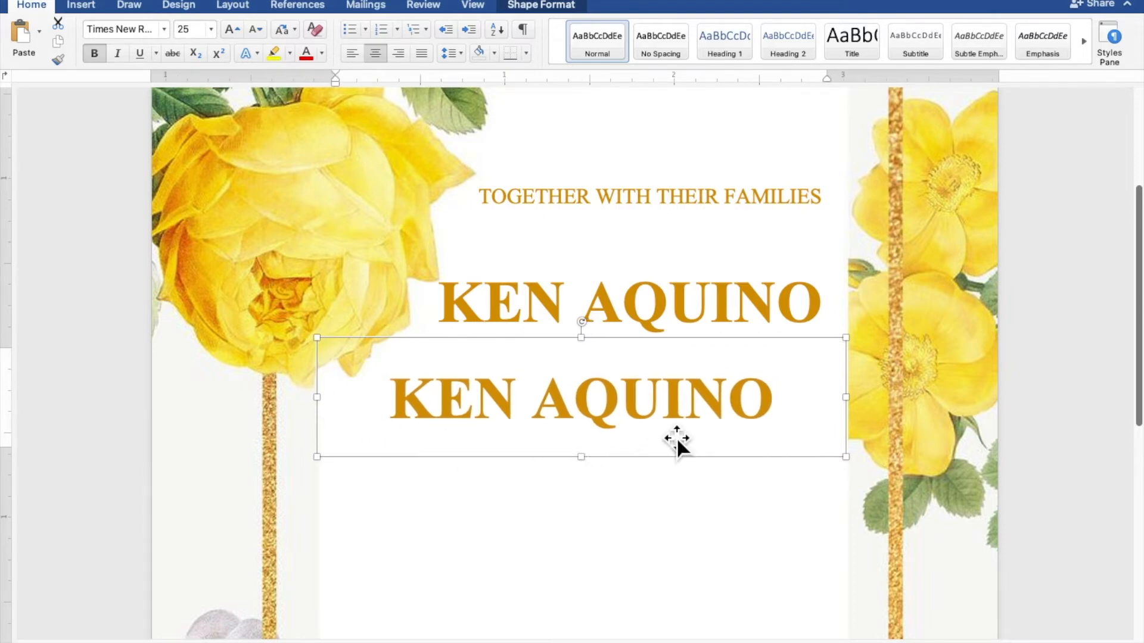
- Replace the copy's text with the bride's name and lower the box slightly
left_click_drag(770, 413, 440, 411)
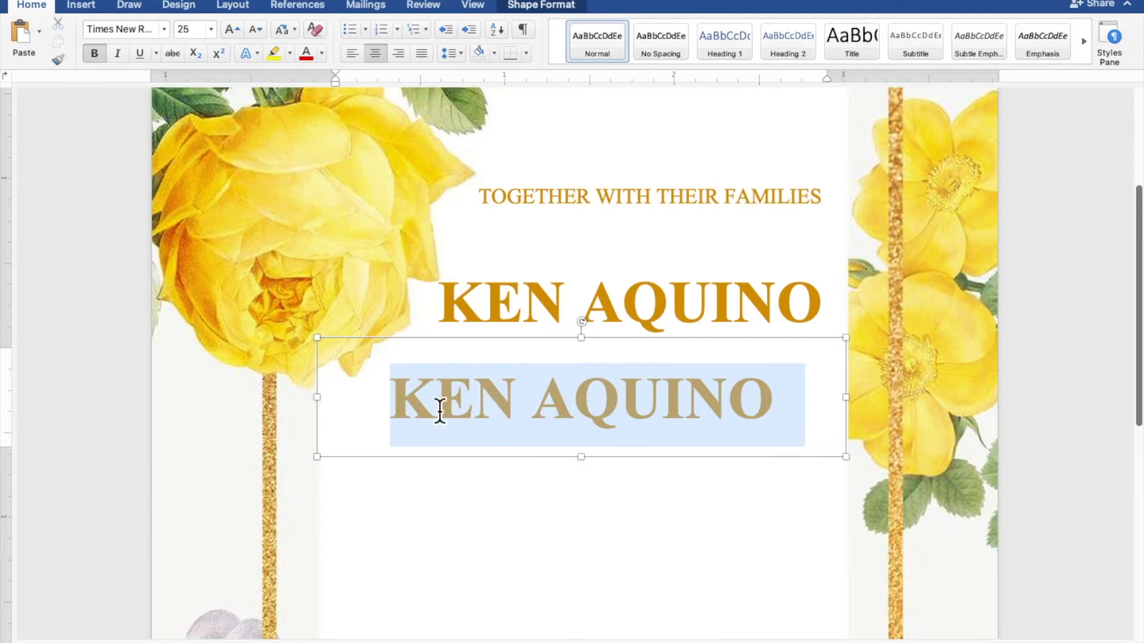
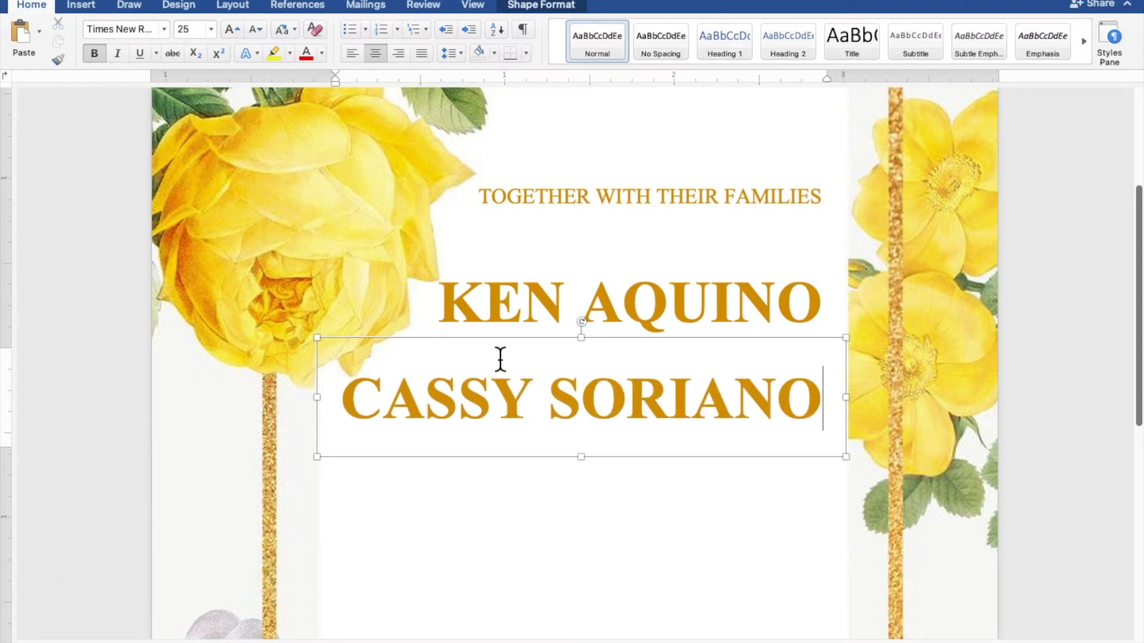
left_click_drag(513, 353, 514, 368)
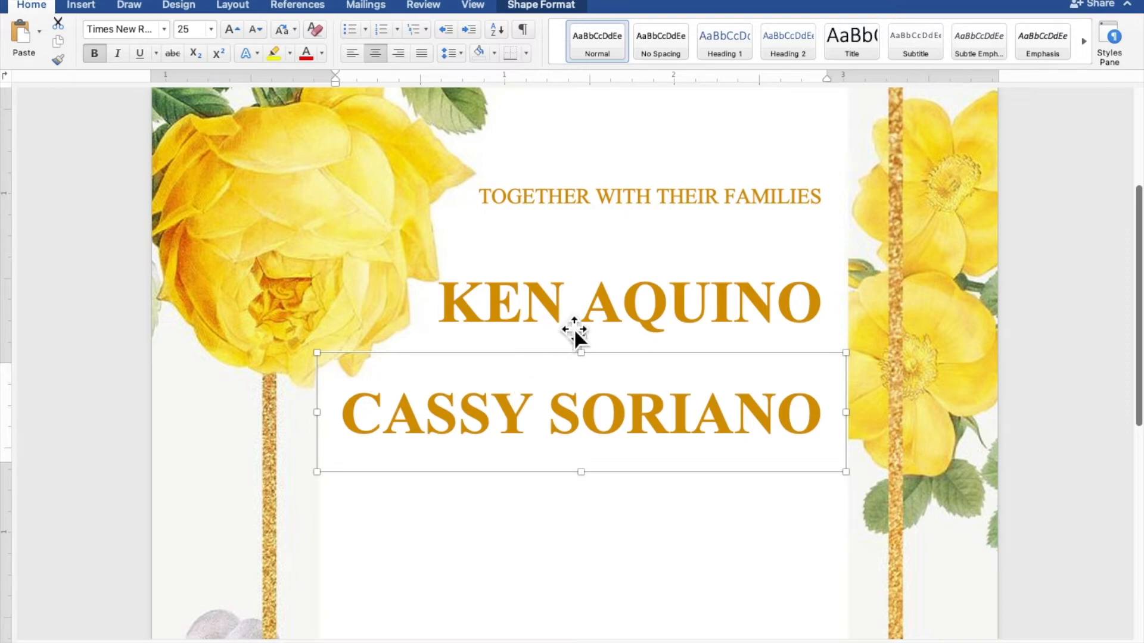
left_click(653, 216)
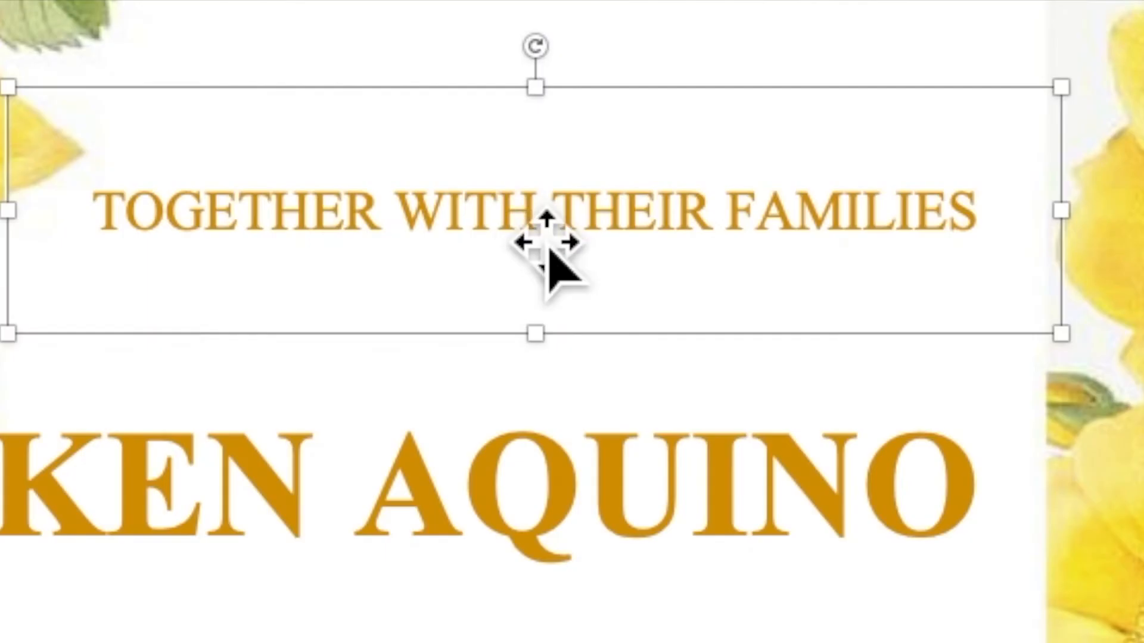
- Duplicate the heading box, change its text to AND, and fit it between the names
right_click(523, 223)
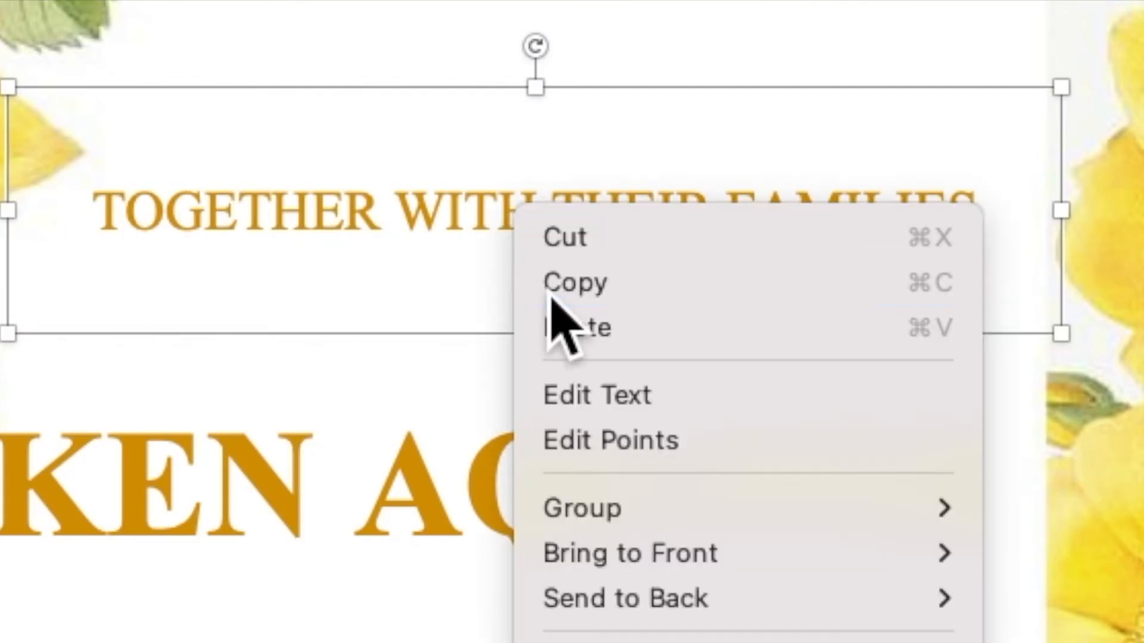
left_click(560, 295)
right_click(524, 225)
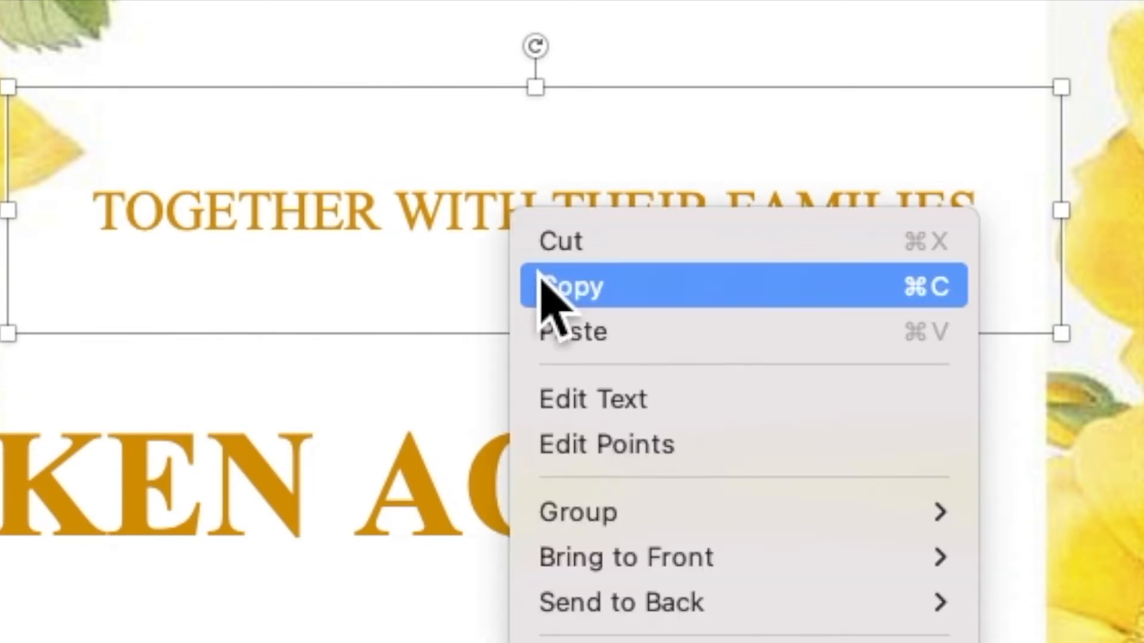
left_click(563, 333)
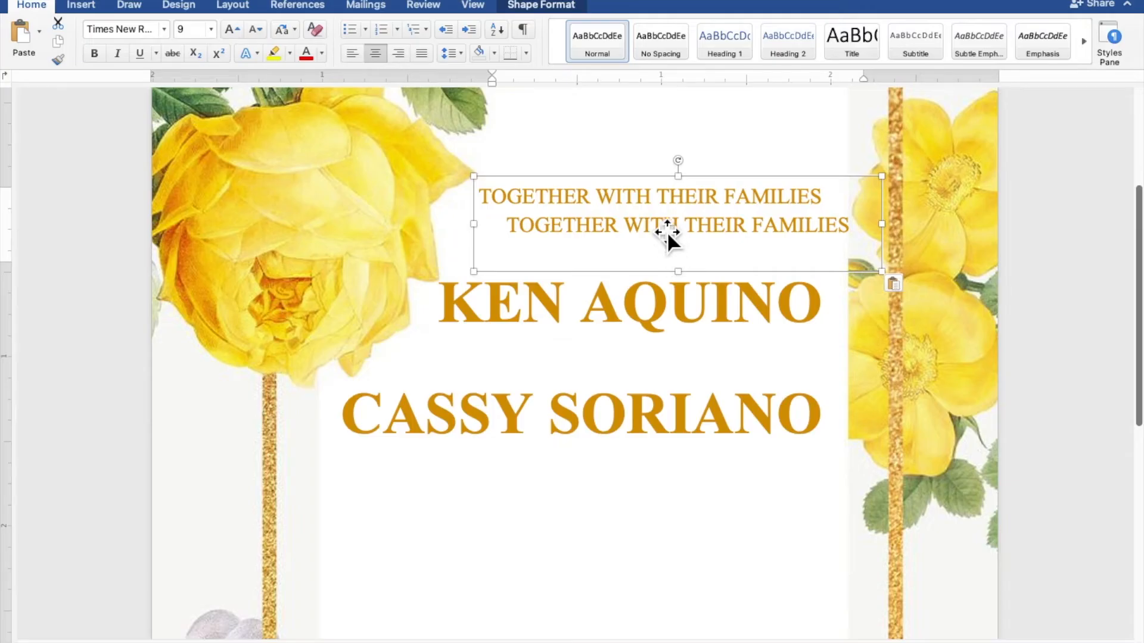
left_click_drag(668, 234, 569, 517)
left_click_drag(757, 516, 480, 518)
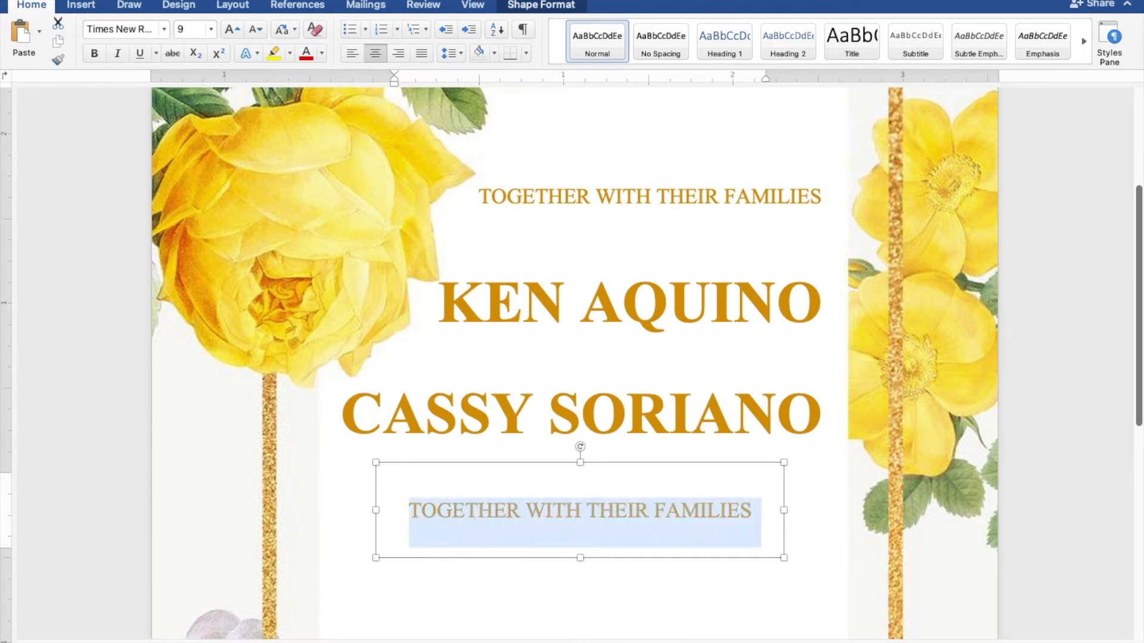
type("AND")
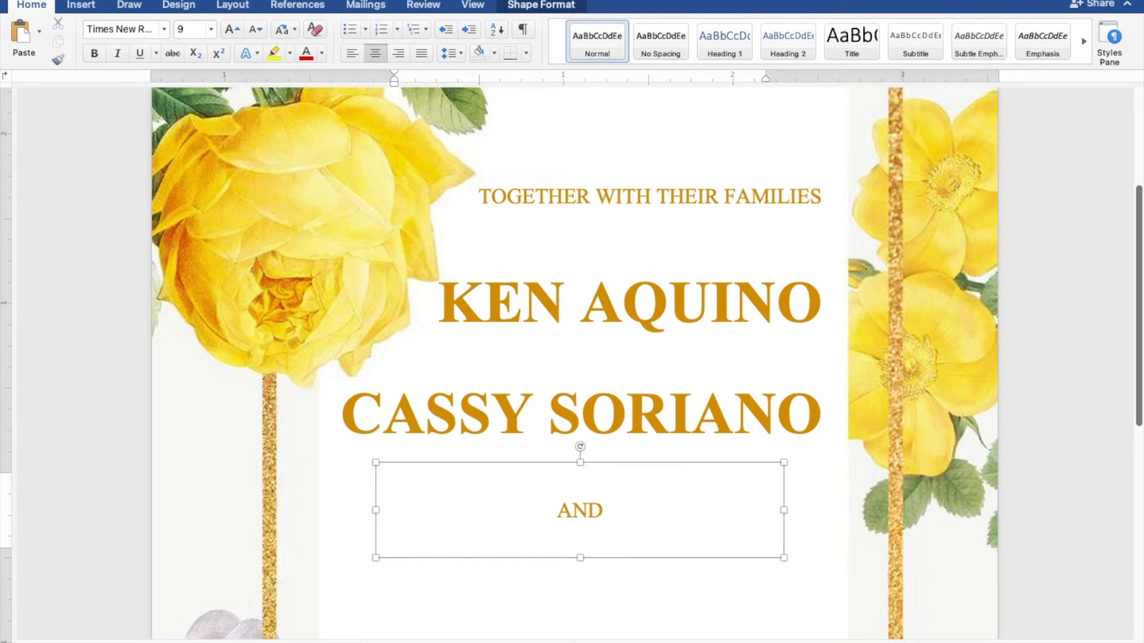
left_click_drag(797, 524, 610, 371)
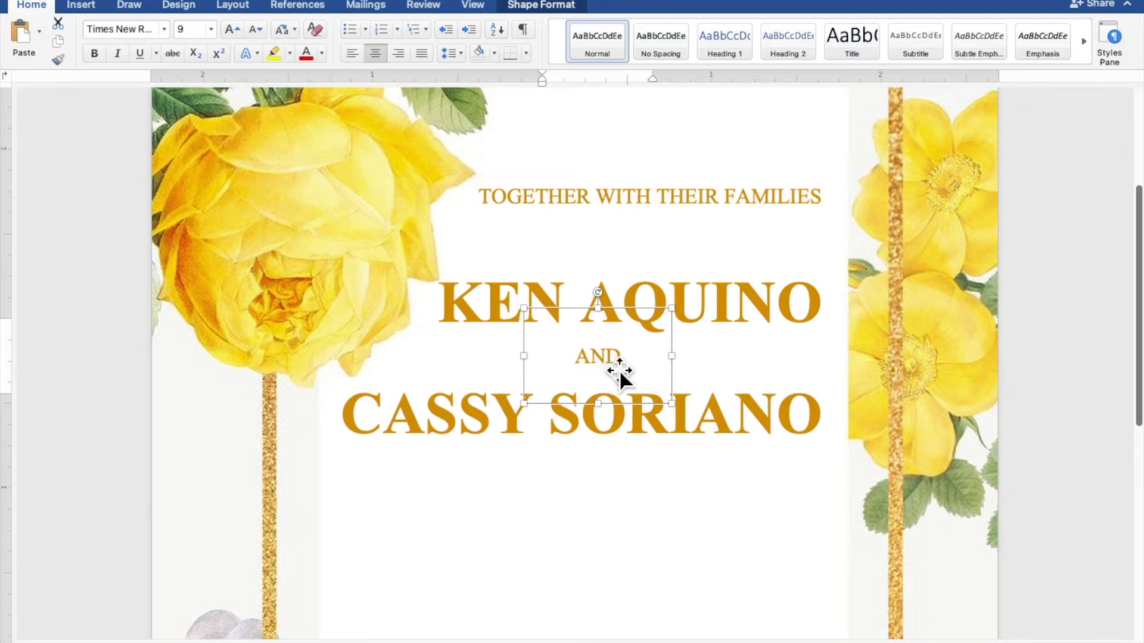
- Copy the heading box below the bride's name and enlarge it to about 3.09 by 1.67 inches
left_click(639, 201)
right_click(631, 193)
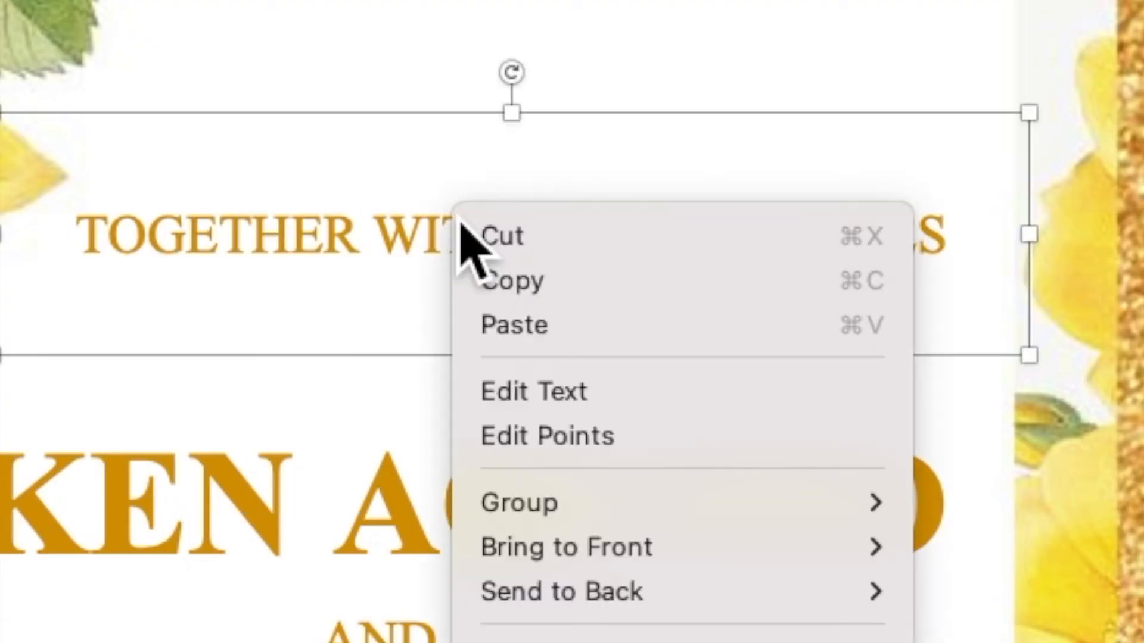
left_click(557, 294)
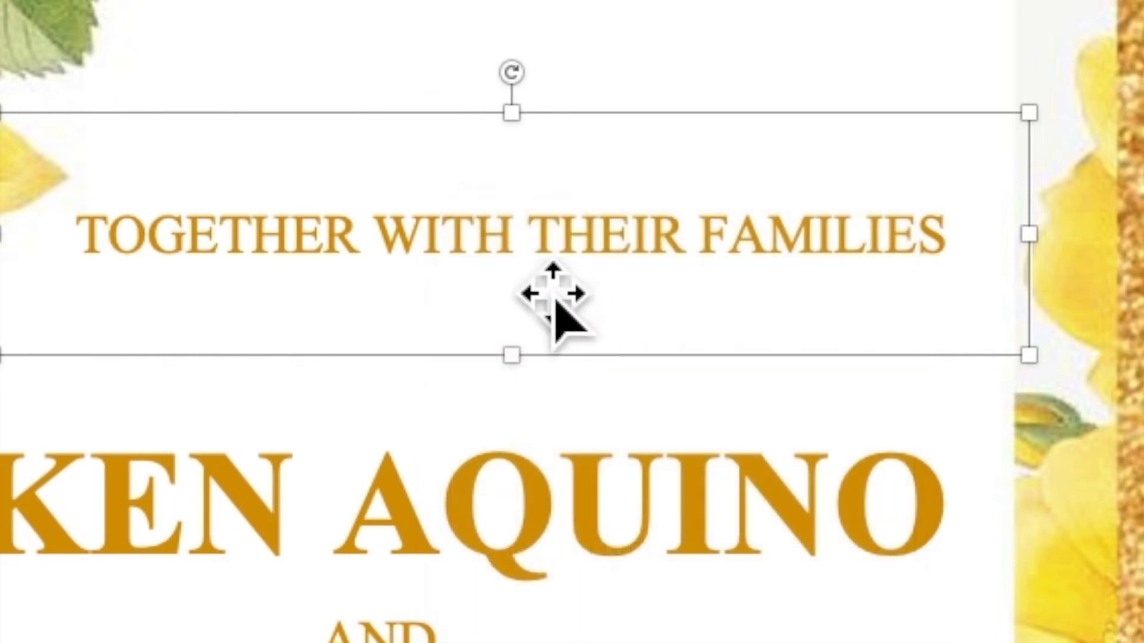
right_click(485, 229)
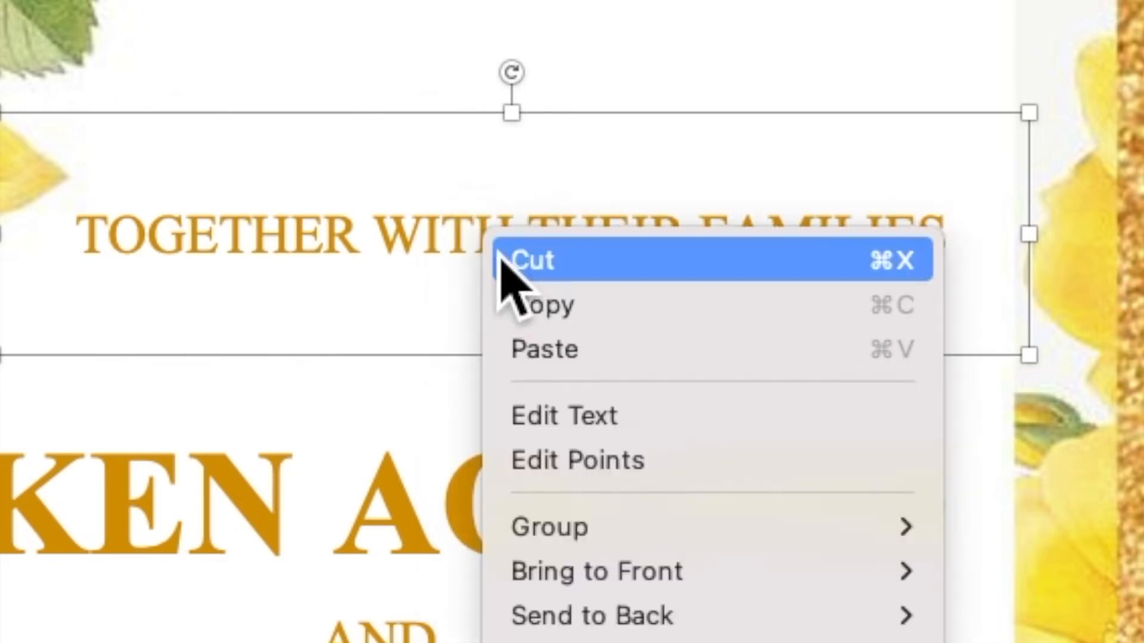
left_click(608, 348)
left_click_drag(643, 221, 492, 506)
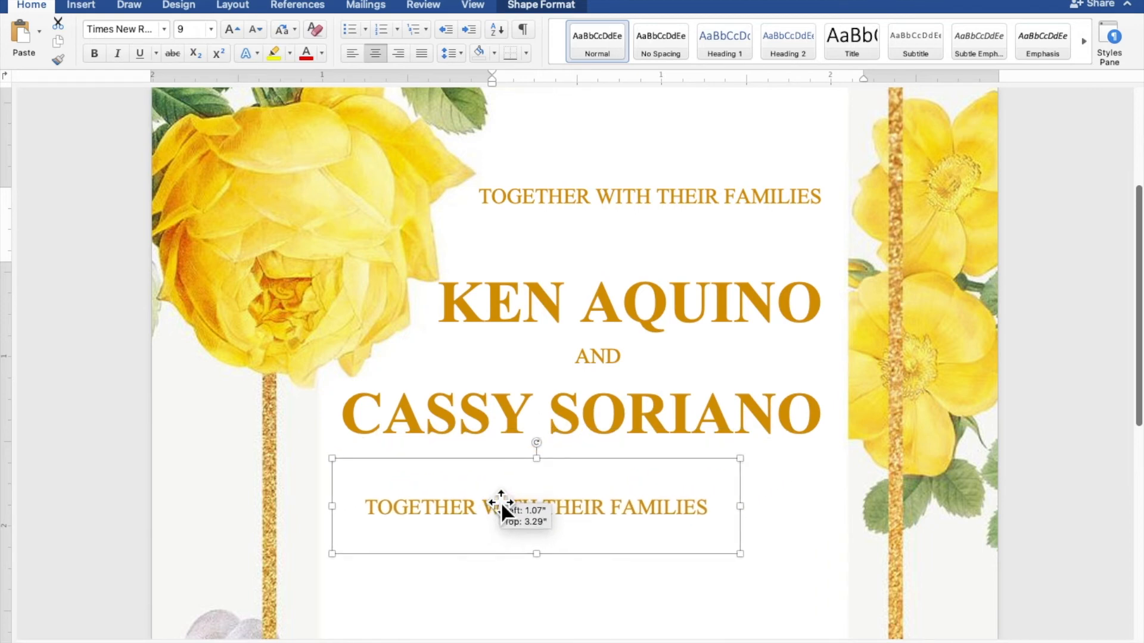
scroll(500, 503, "down", 2)
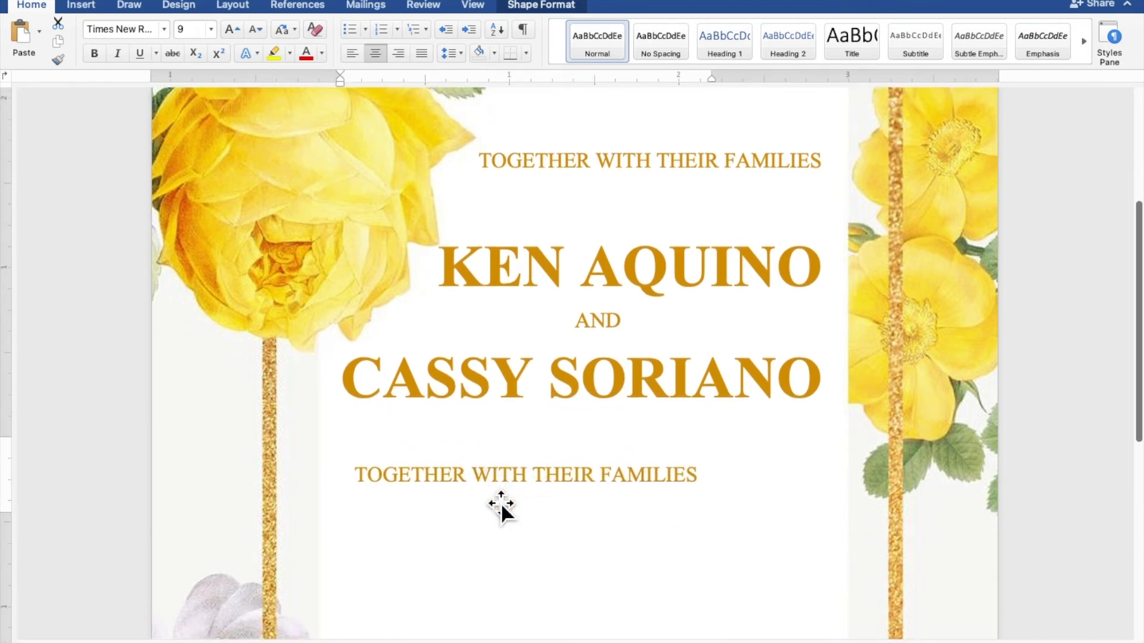
scroll(501, 502, "down", 6)
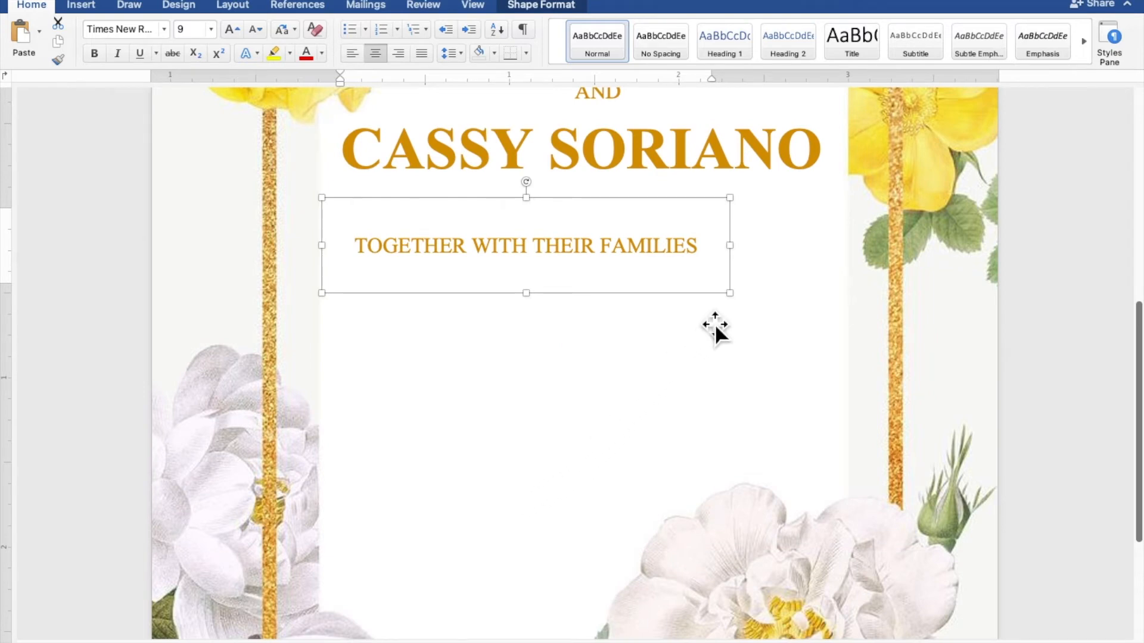
left_click_drag(743, 304, 858, 492)
left_click_drag(795, 346, 473, 348)
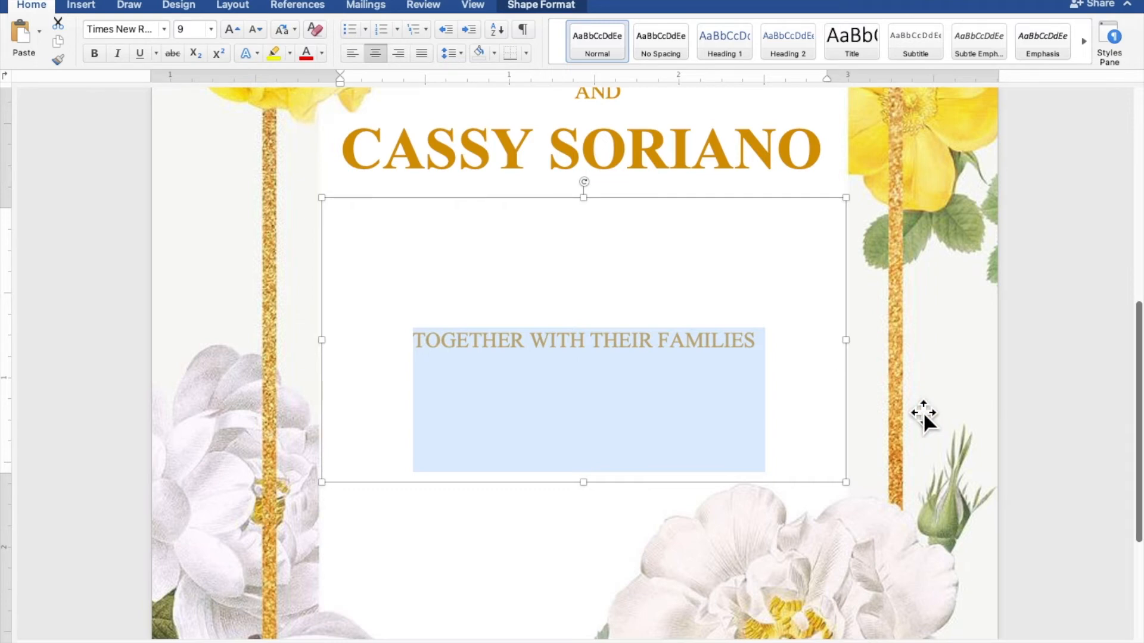
- Type 'REQUEST THE PLEASURE OF YOUR PRESENCE' / 'AS THEY JOYFULLY UNITE IN MARRIAGE', then begin 'SUNDAY'
type("REQUES")
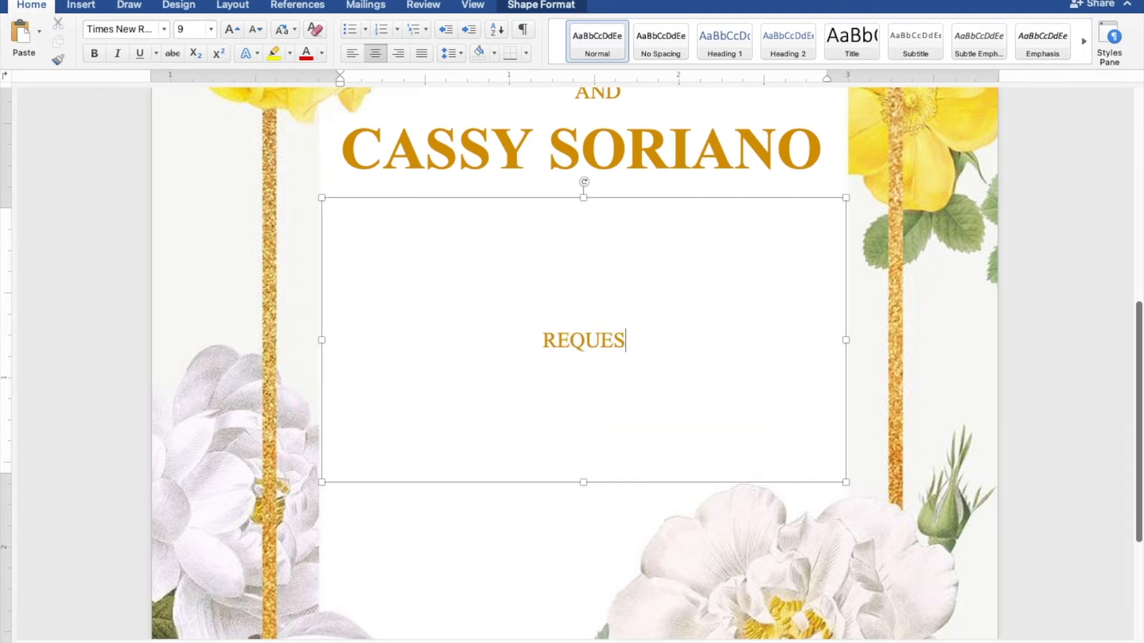
type("T THE PLEASURE OF YOUR P")
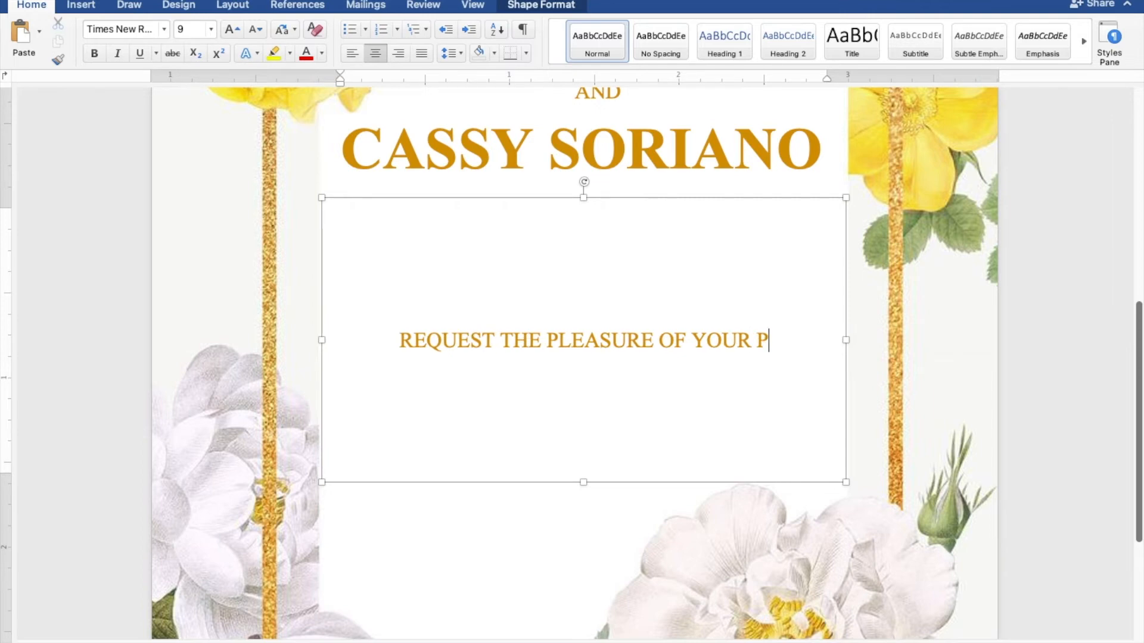
type("RESENCE")
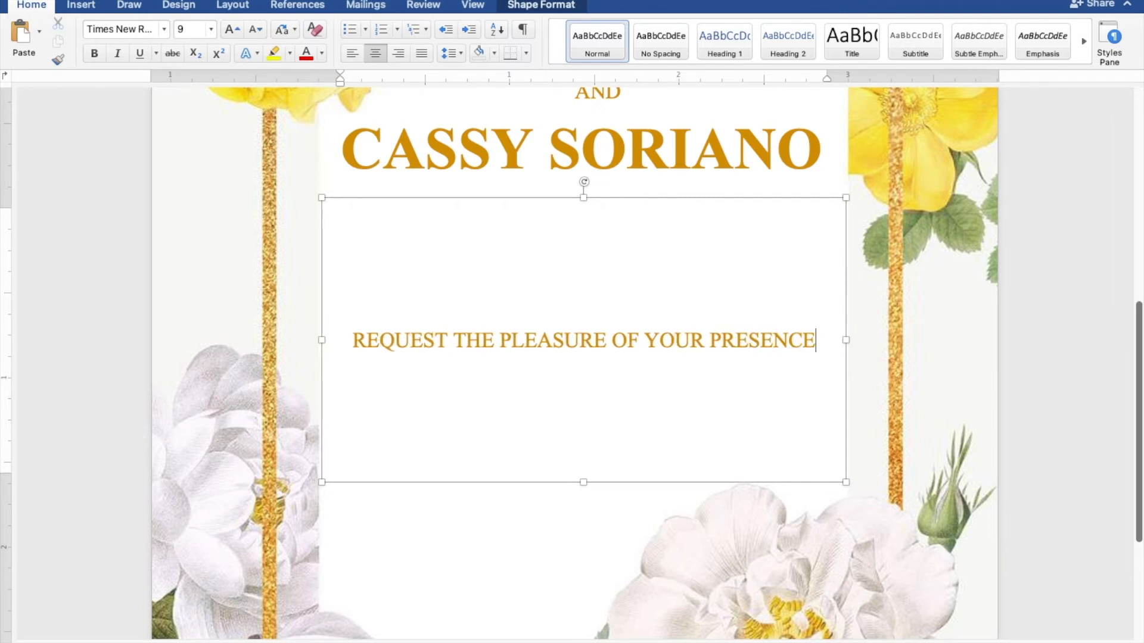
key("Return")
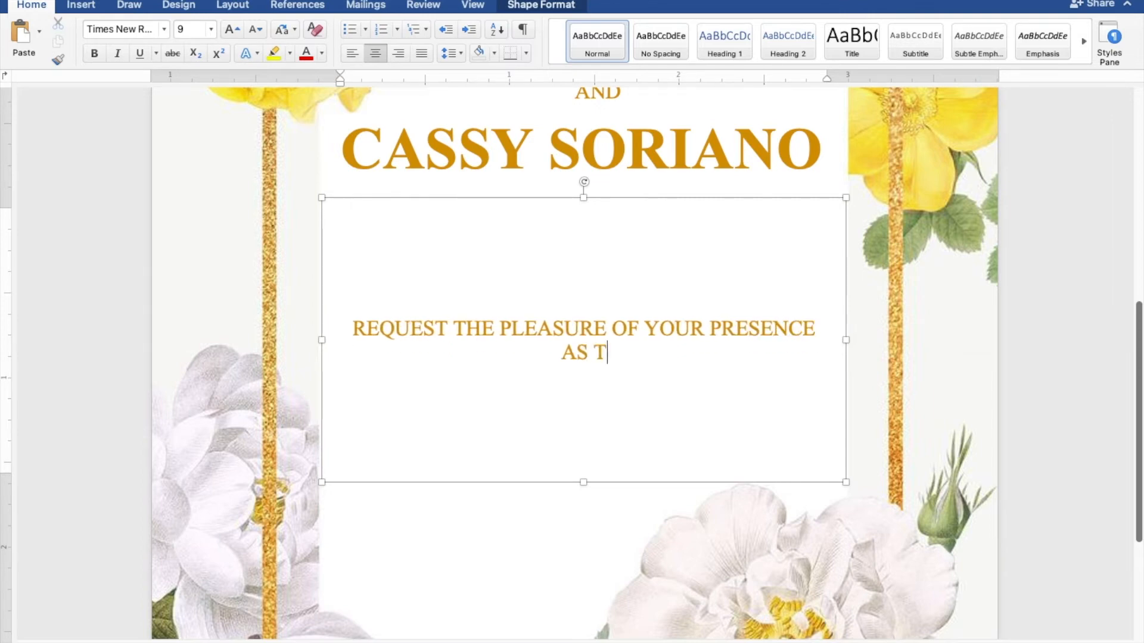
type("AS THEY JOY")
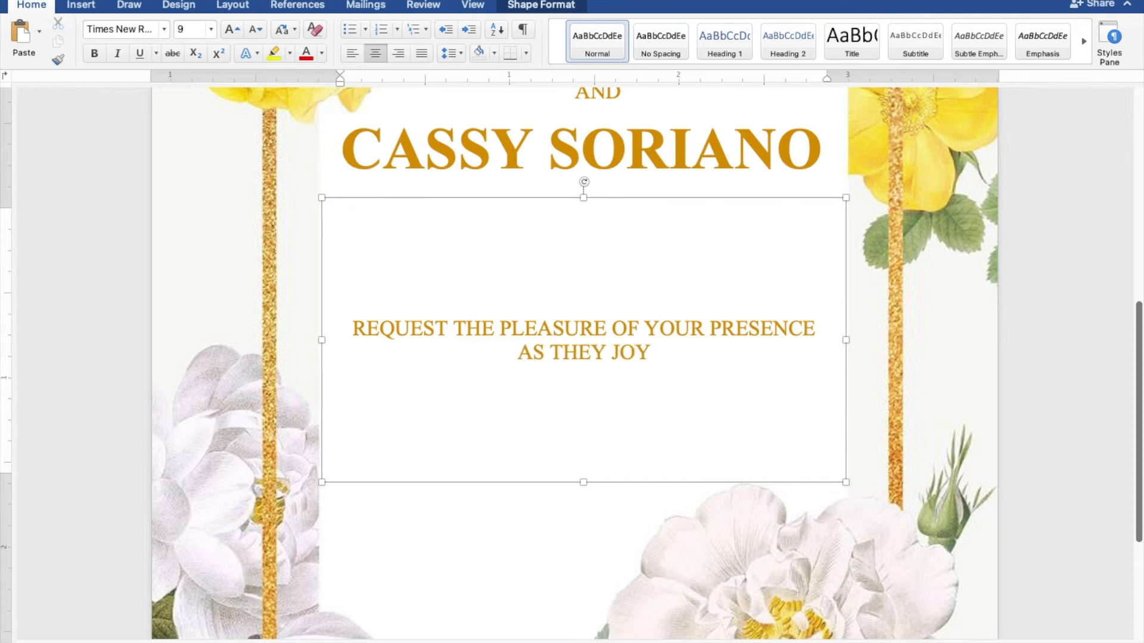
type("FULLY UNITE I")
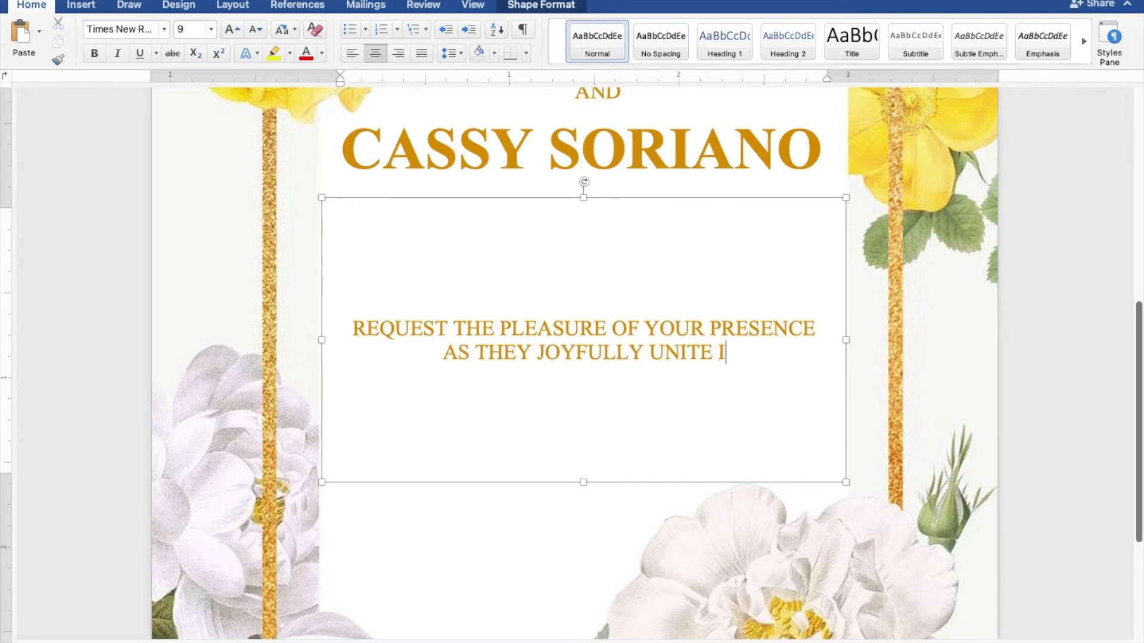
type("N MARRIAGE")
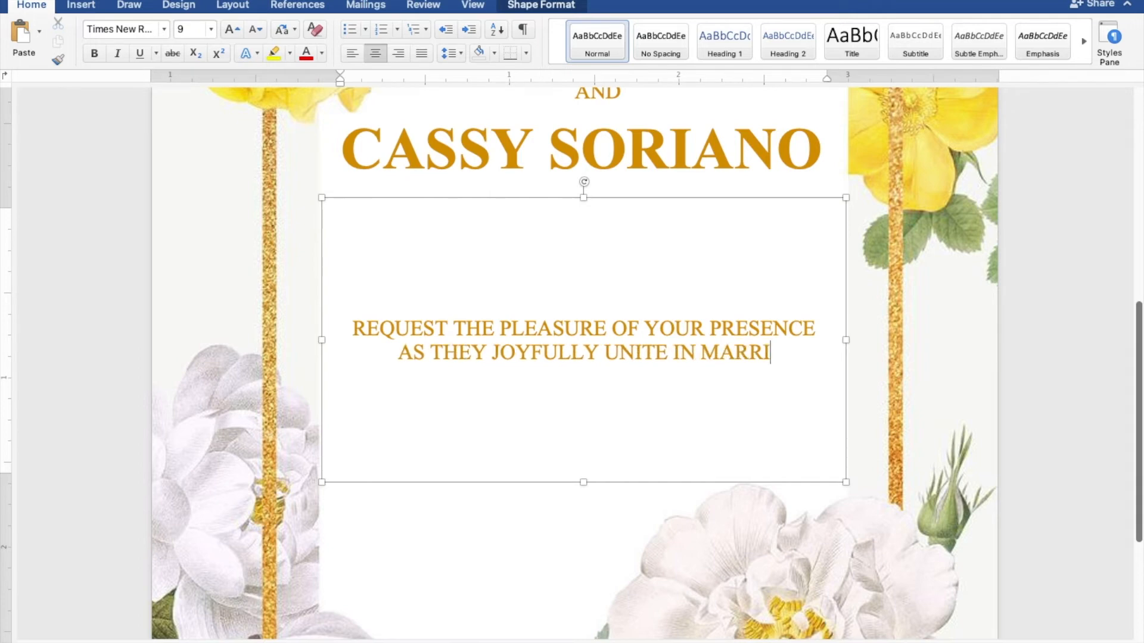
key("Return")
key("Return")
key("Return")
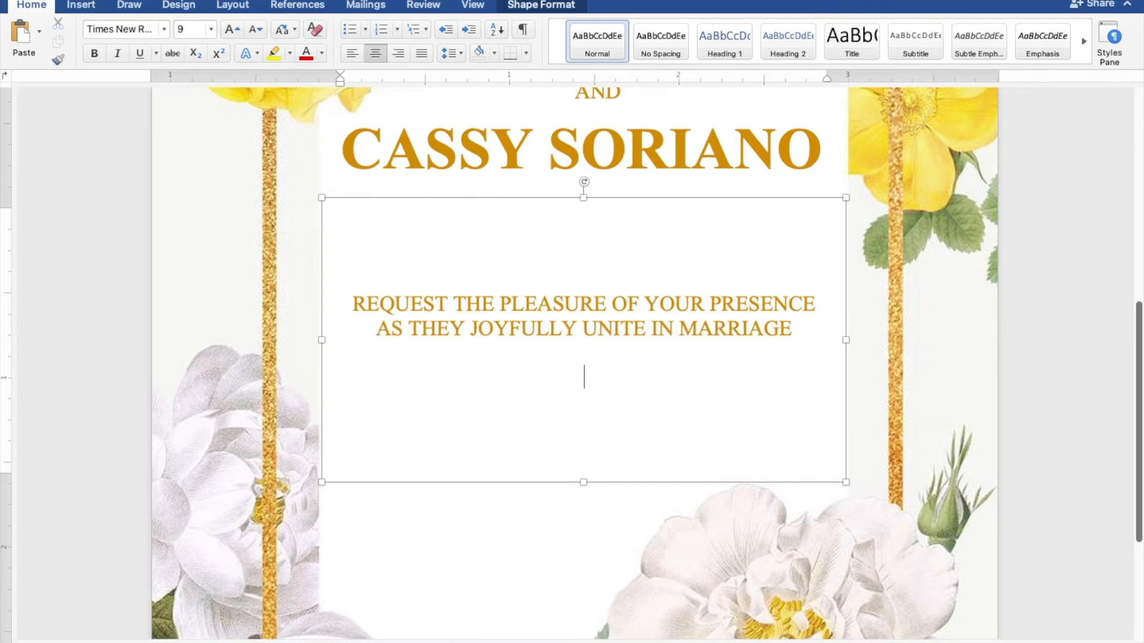
type("SUNDAY")
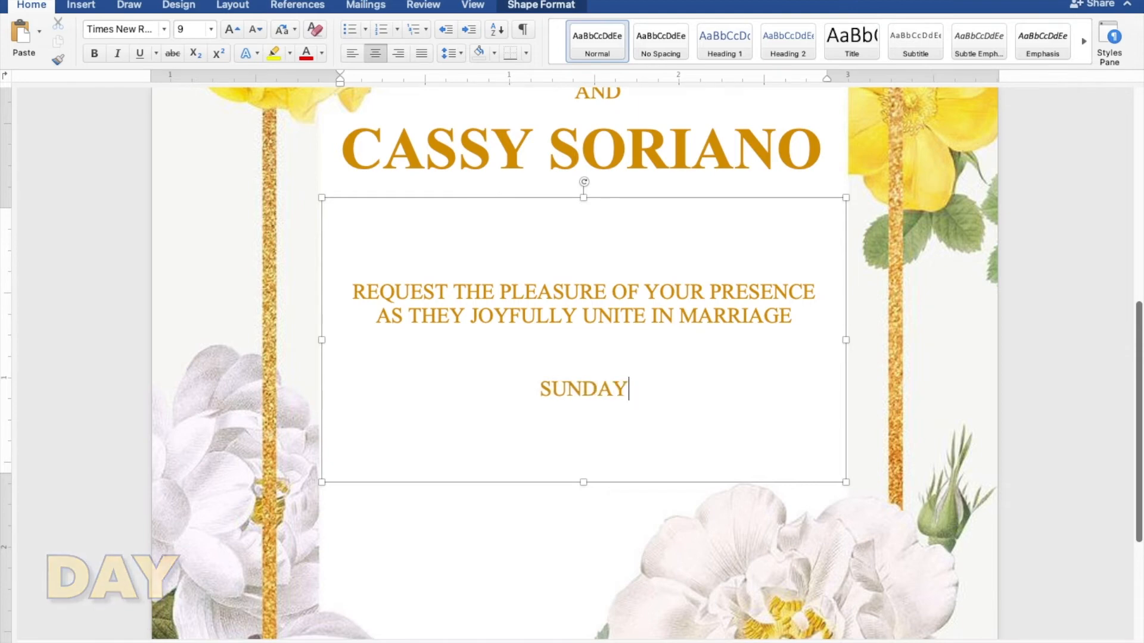
- Add the lines FEBRUARY 27, 2022 and TEN O'CLOCK IN THE MORNING under SUNDAY
key("Return")
type("FEBRUARY")
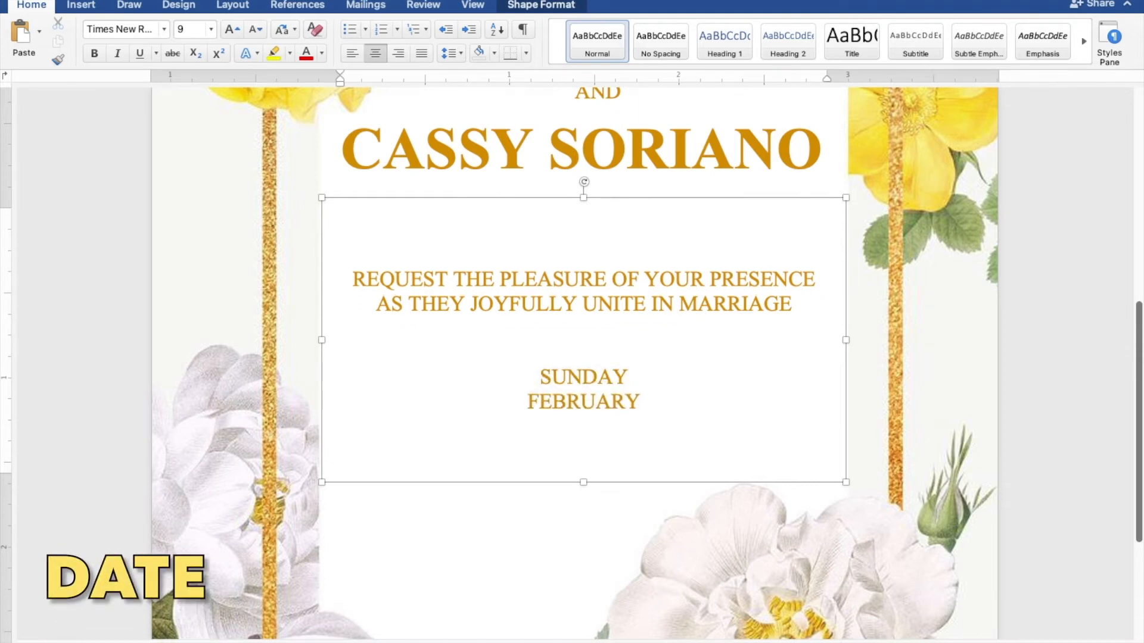
type(" 27")
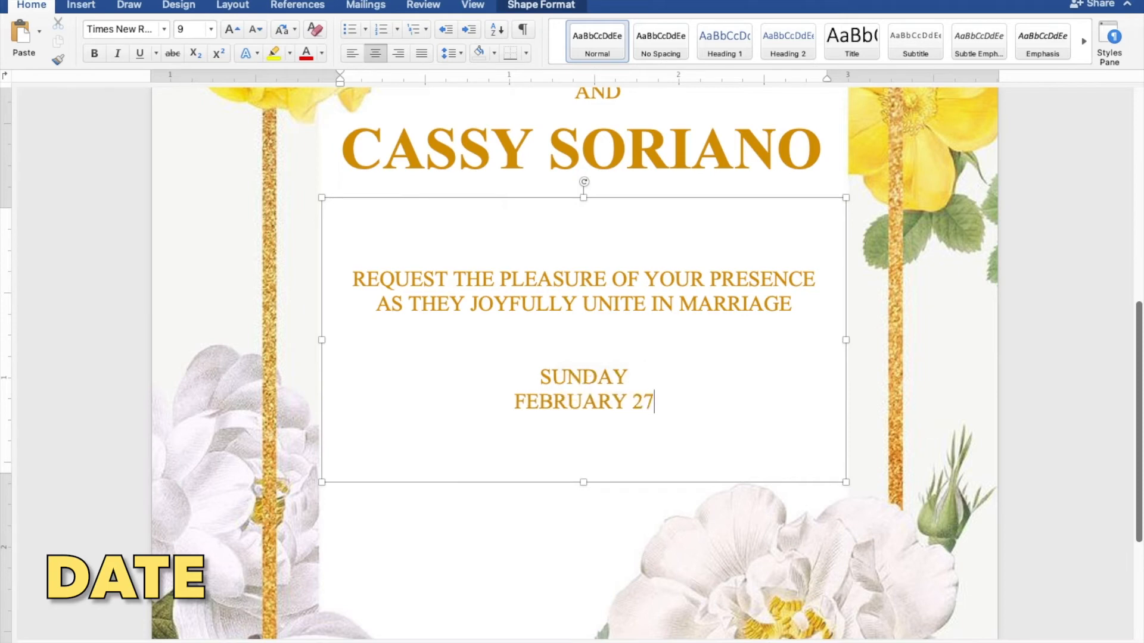
type(", 2022")
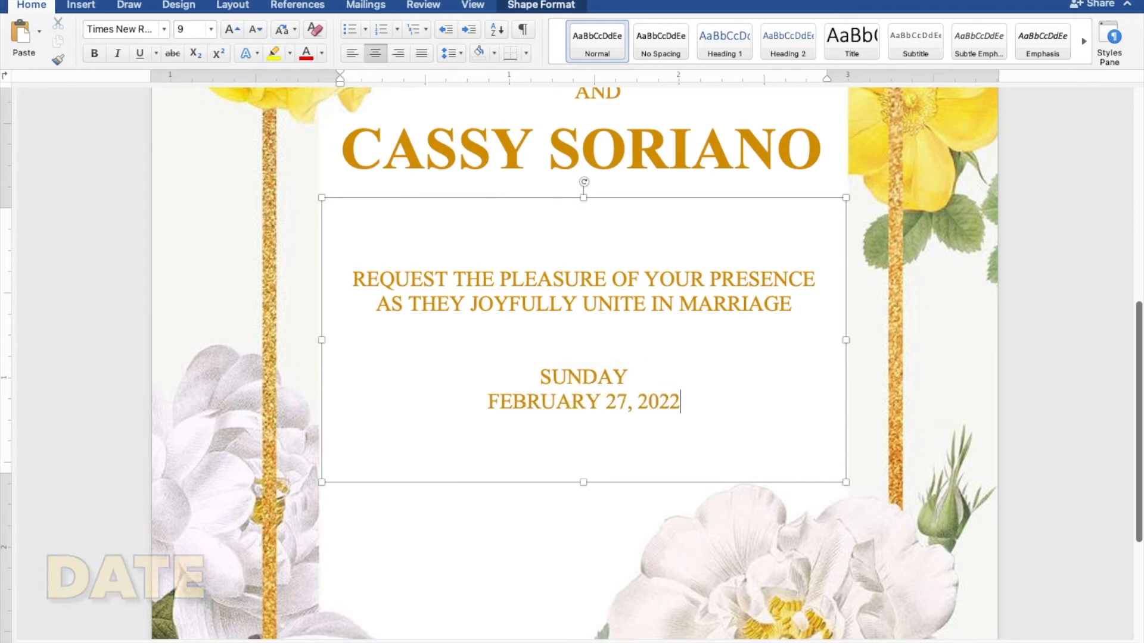
key("Return")
type("TEN")
type(" O'CLOCK I")
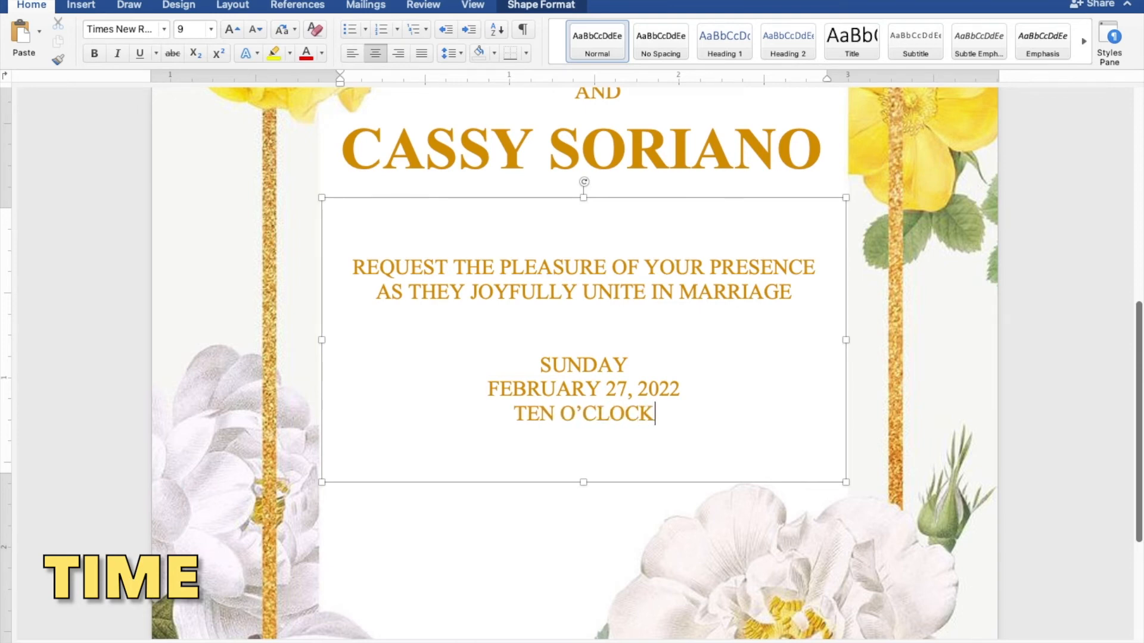
type("N THE")
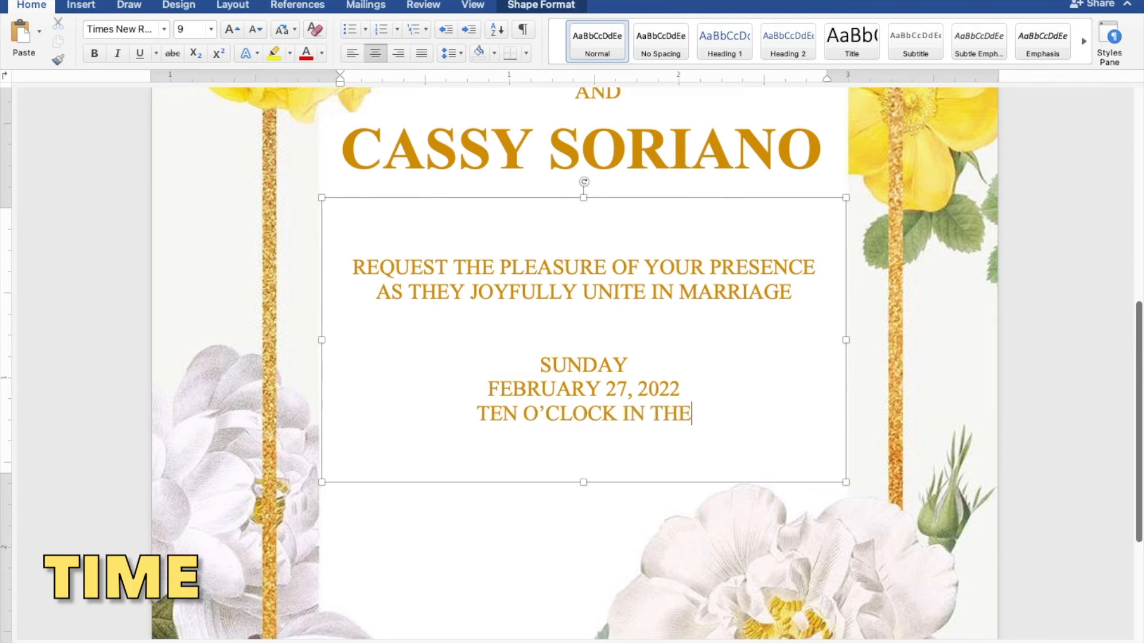
type(" MORNING")
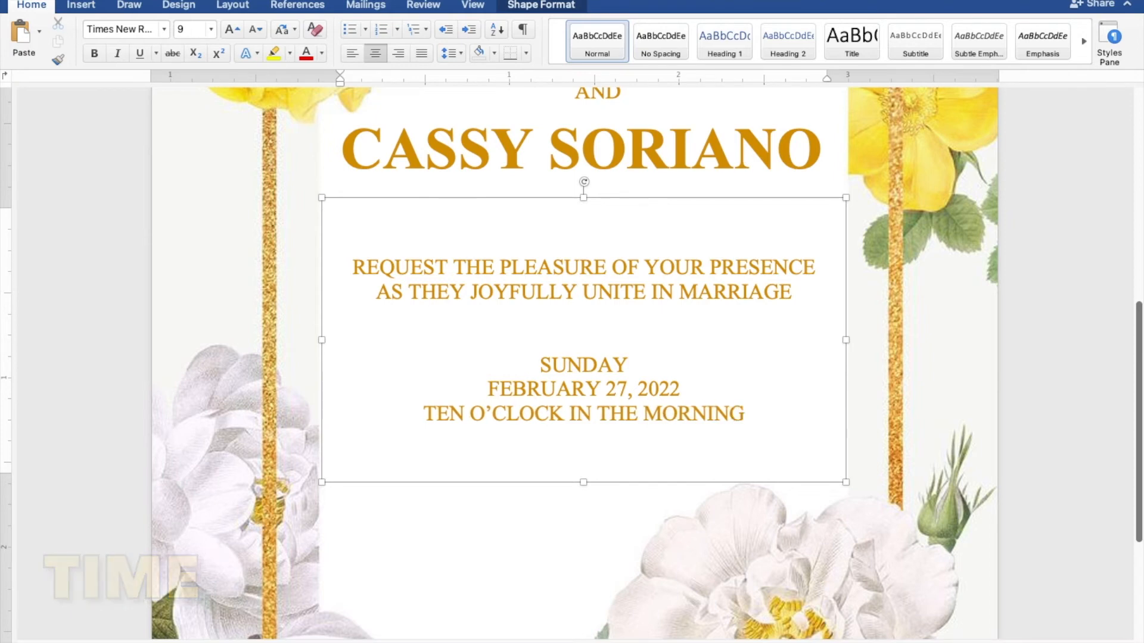
- Add ST. THOMAS AQUINAS PARISH CHURCH and MANGALDAN PANGASINAN as two lines, correcting a stray semicolon
key("Return")
type("ST")
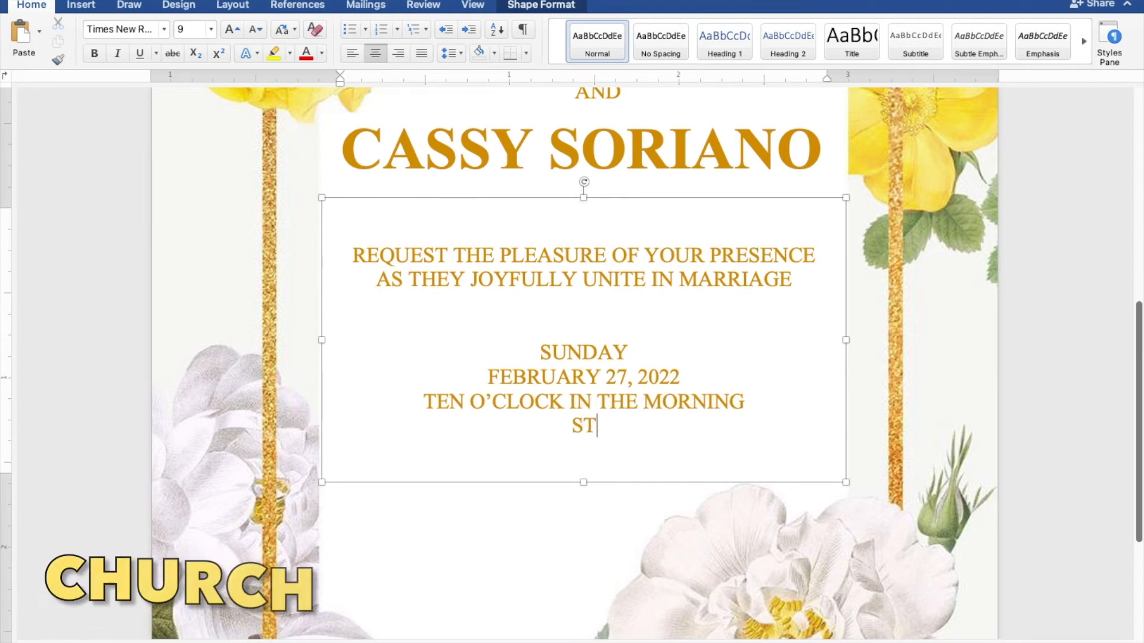
type(". THOMA")
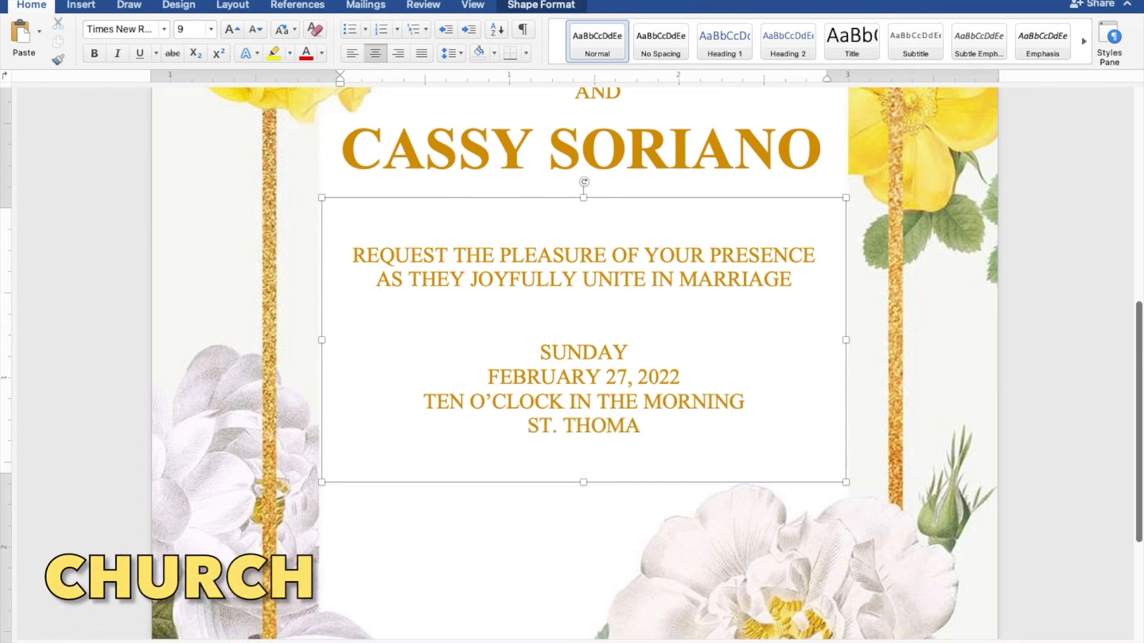
type("S AQU")
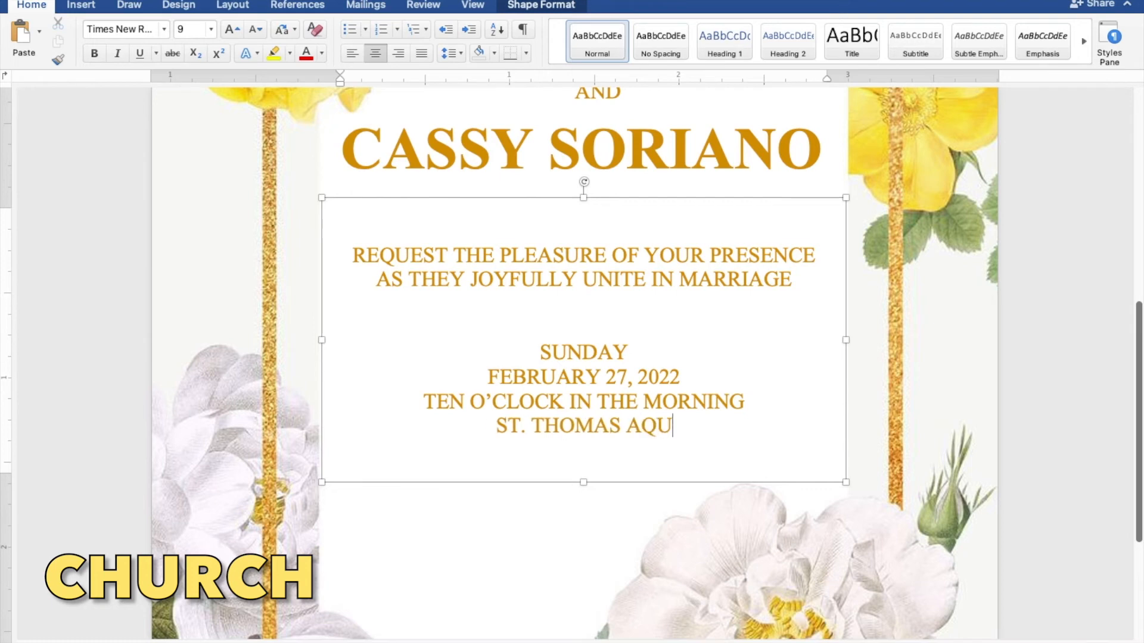
type("INAS PA")
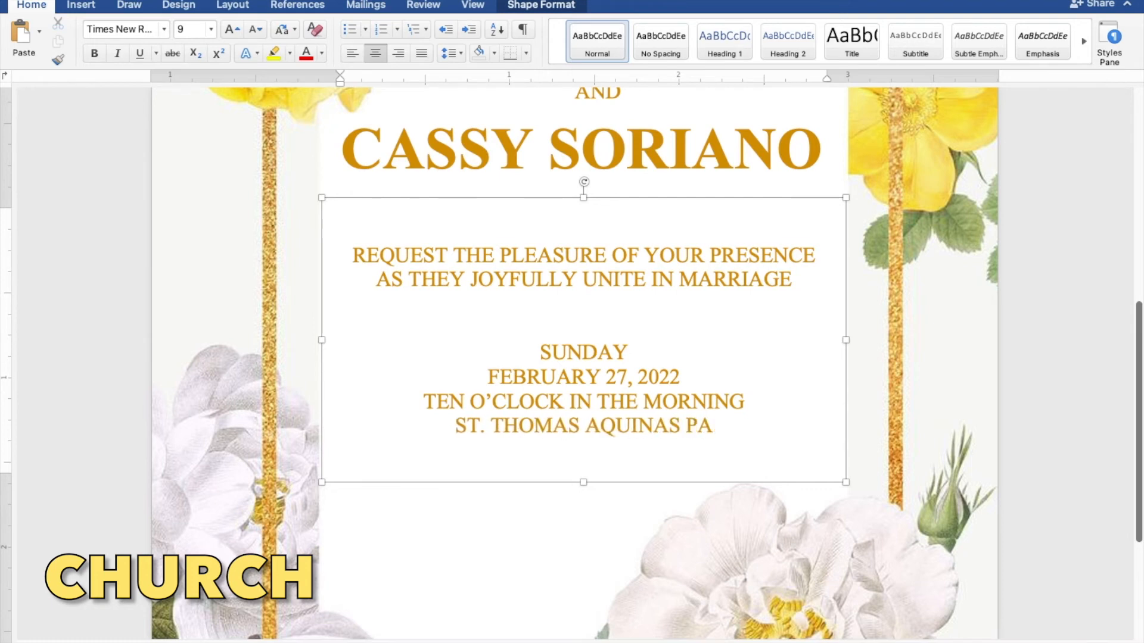
type("RIS")
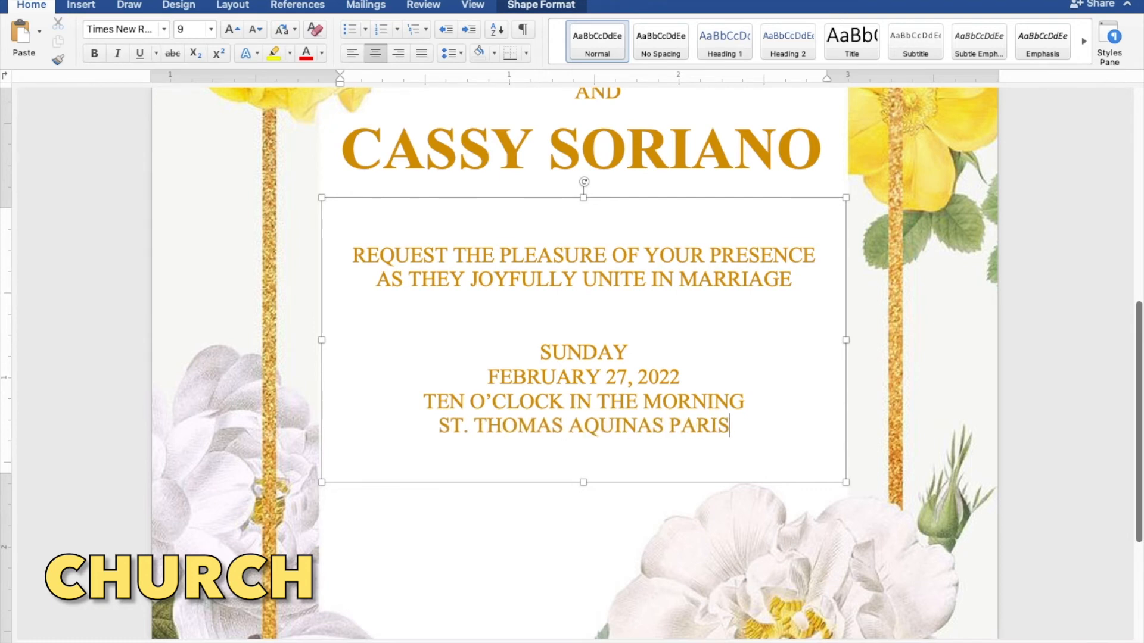
type("H CHURCH")
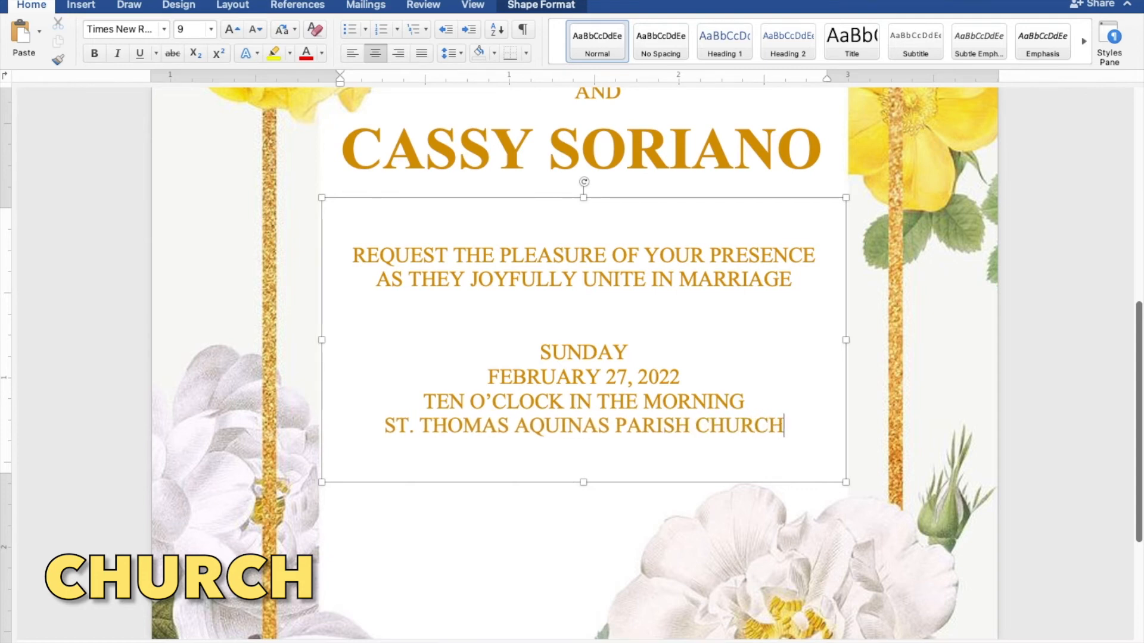
key("Return")
type("MANGALDAN P")
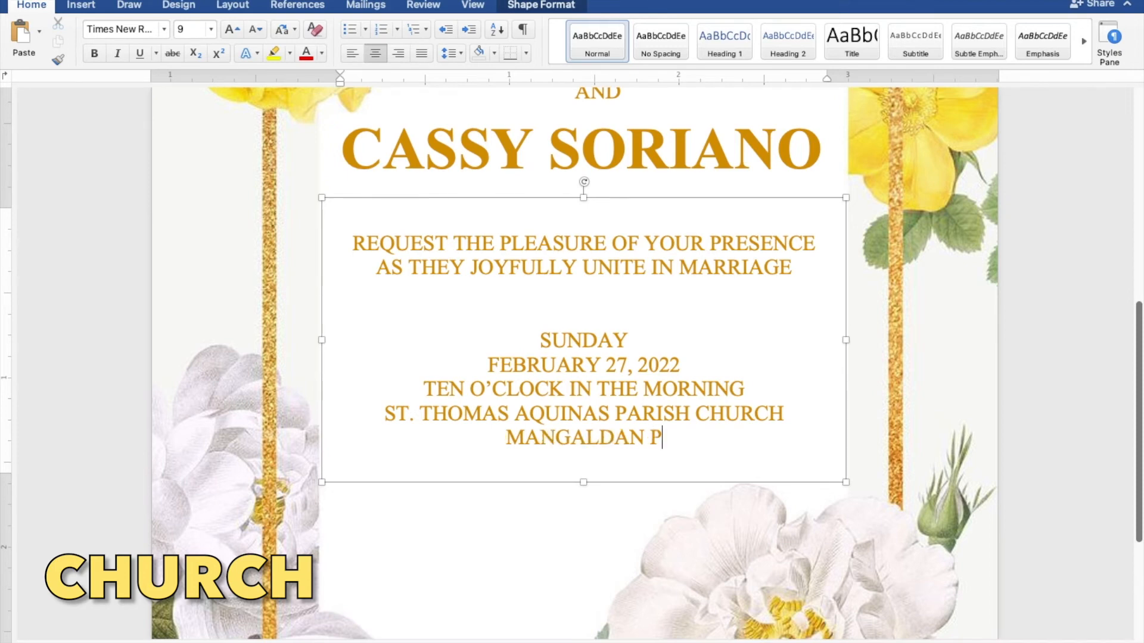
type("ANGASINAN")
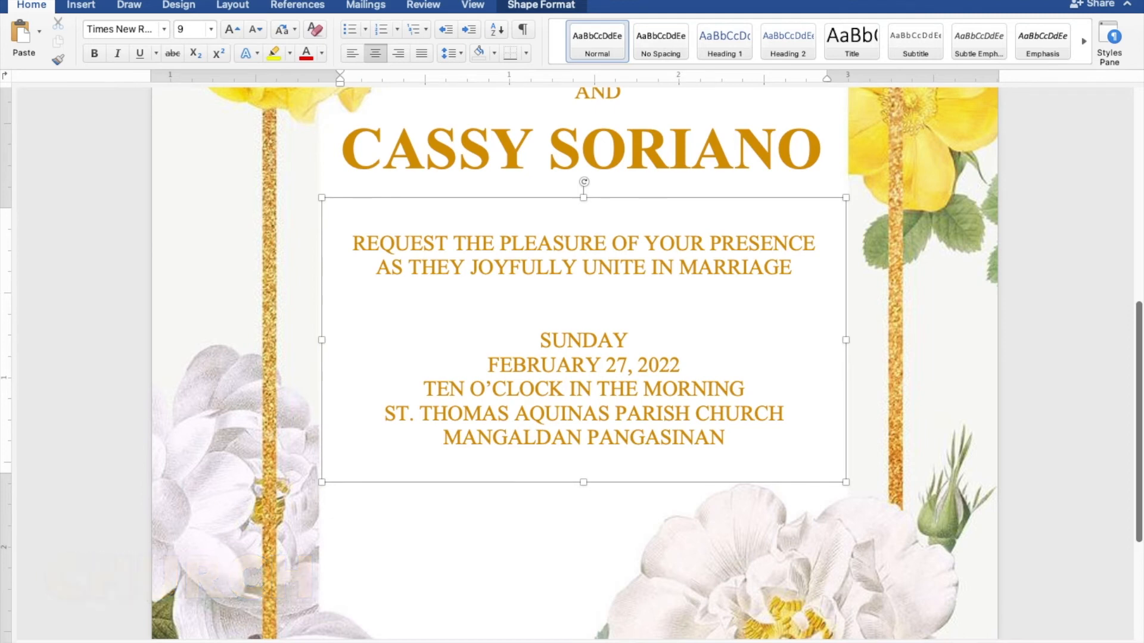
- Duplicate the AND text box and drag the copy toward the lower left of the frame
scroll(927, 417, "up", 3)
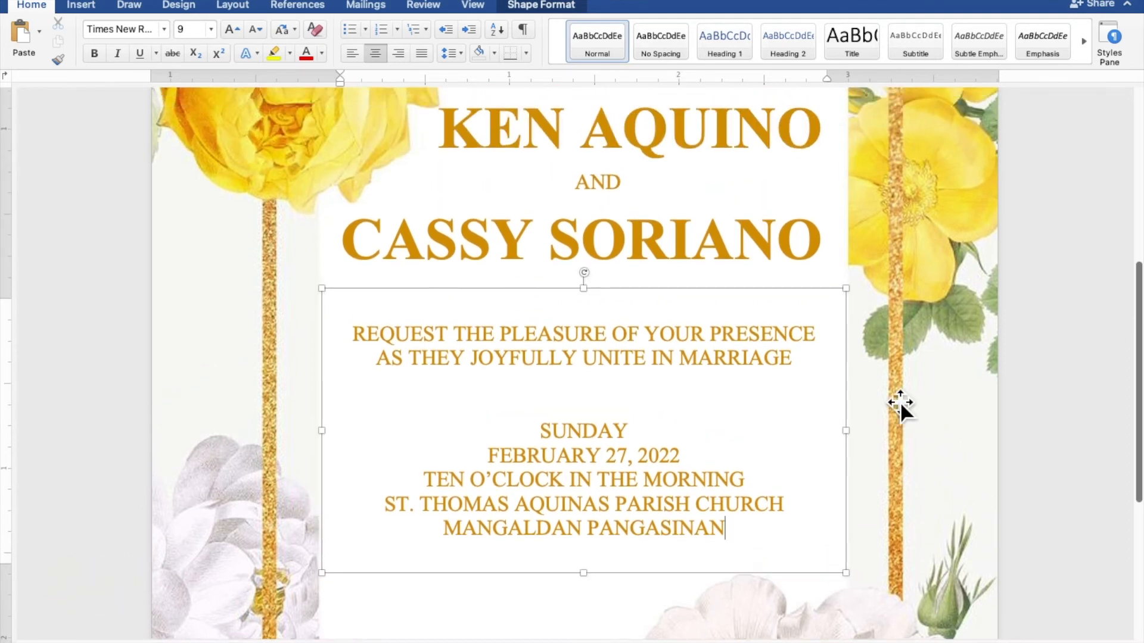
left_click(610, 195)
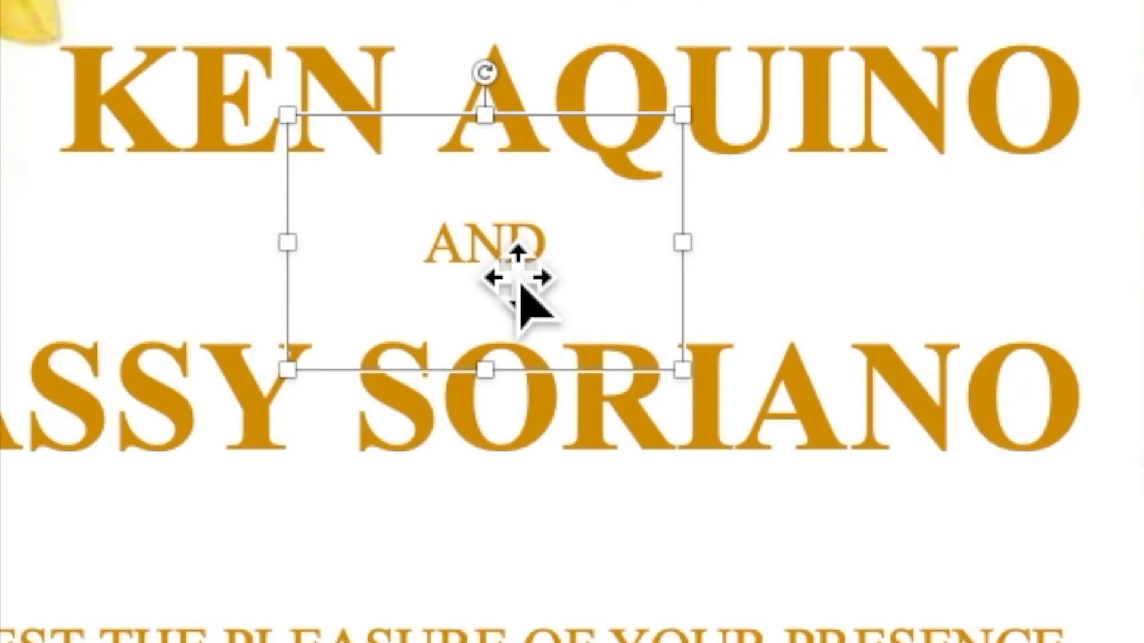
right_click(499, 264)
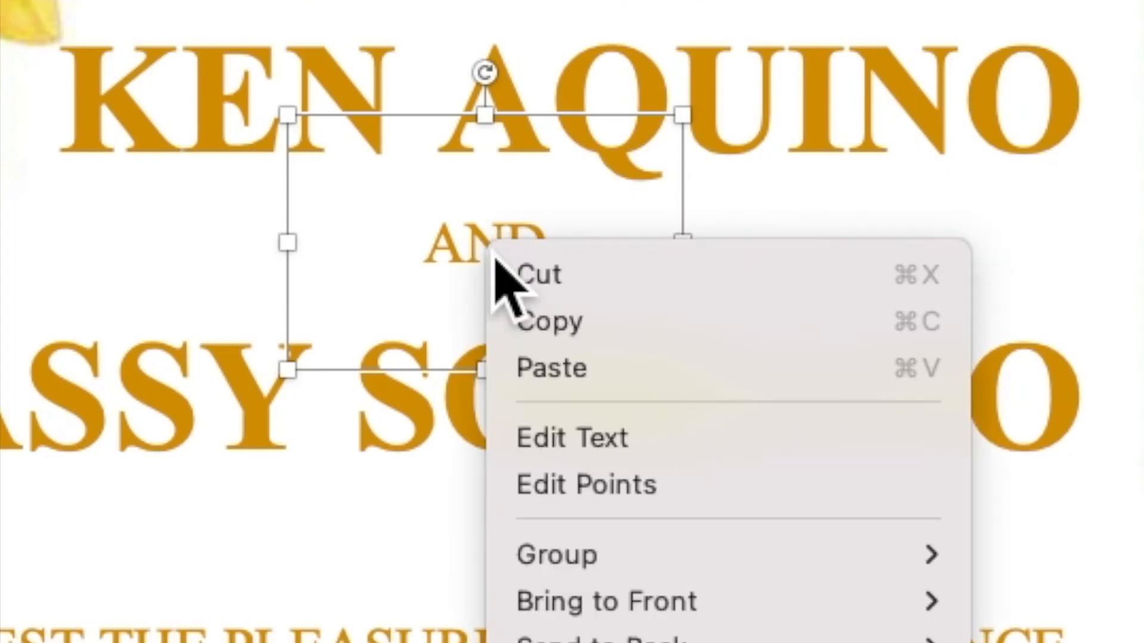
left_click(572, 315)
right_click(508, 234)
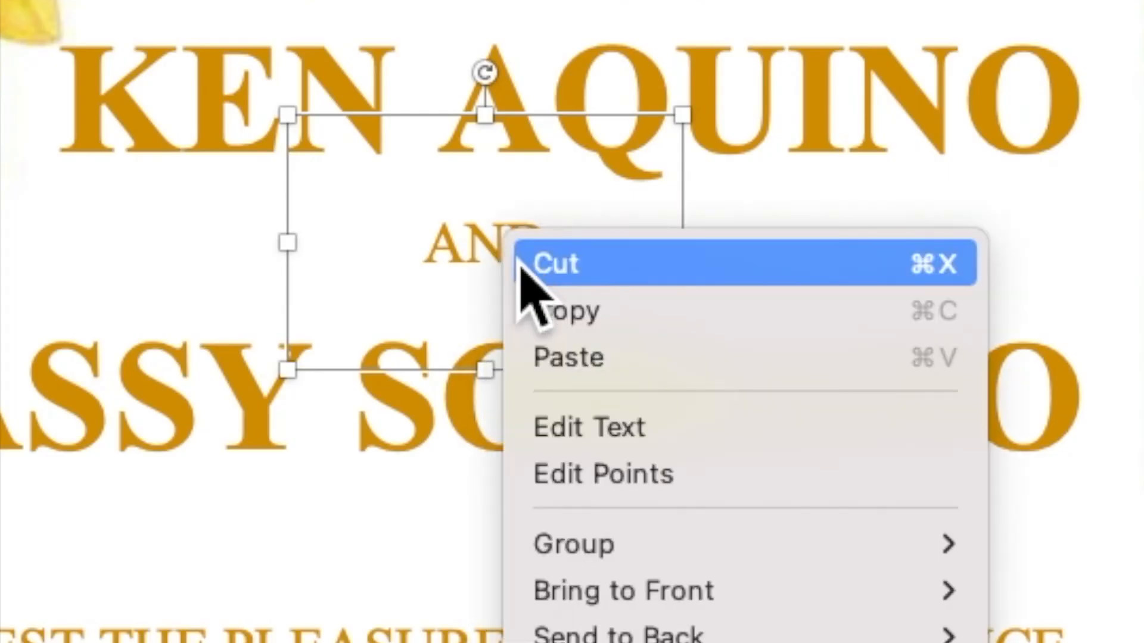
left_click(571, 359)
left_click_drag(627, 367, 453, 642)
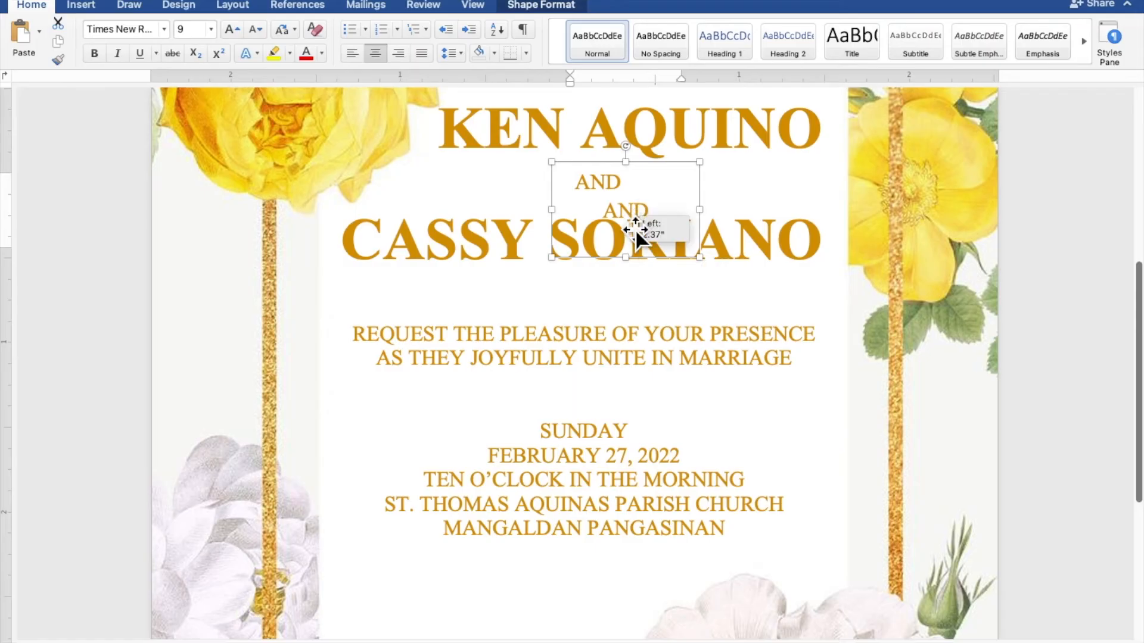
left_click_drag(583, 328, 417, 595)
- Place the copy below the location lines, widen it, and change its text to RECEPTION TO FOLLOW
scroll(420, 592, "down", 6)
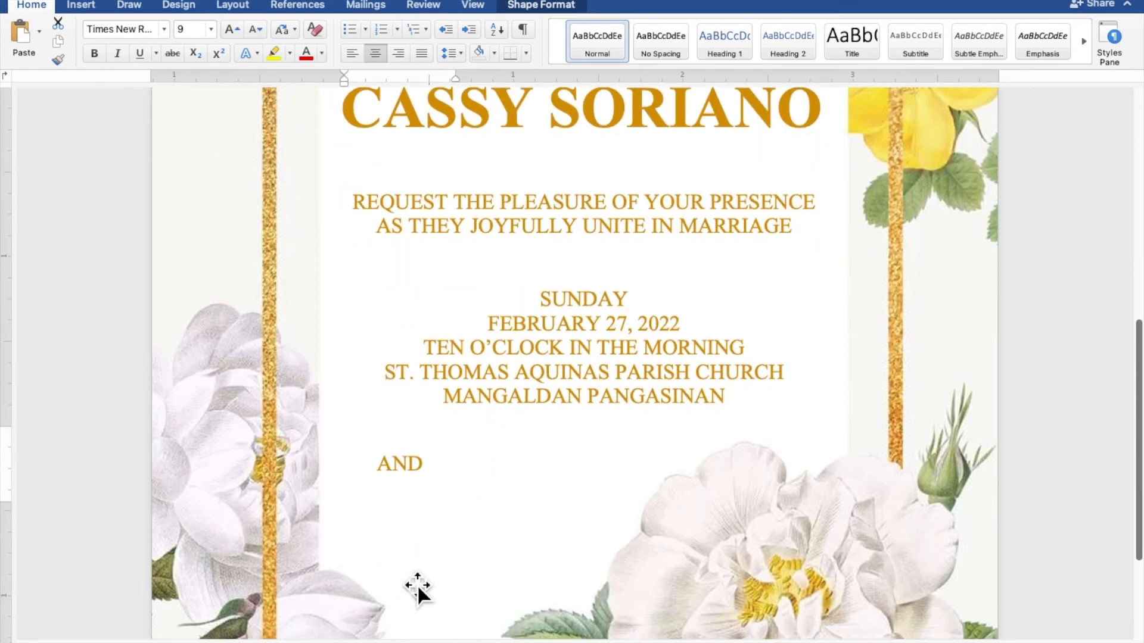
left_click_drag(400, 438, 390, 463)
left_click_drag(471, 451, 629, 452)
left_click(563, 455)
left_click_drag(500, 453, 457, 454)
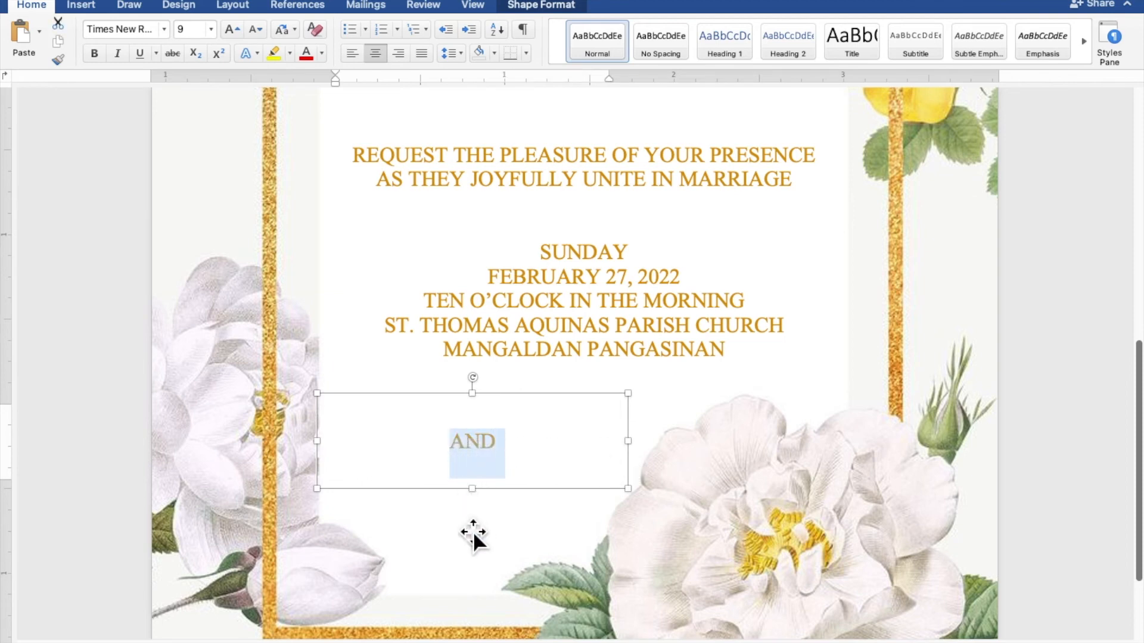
type("RECEPTION TO FOLLOW")
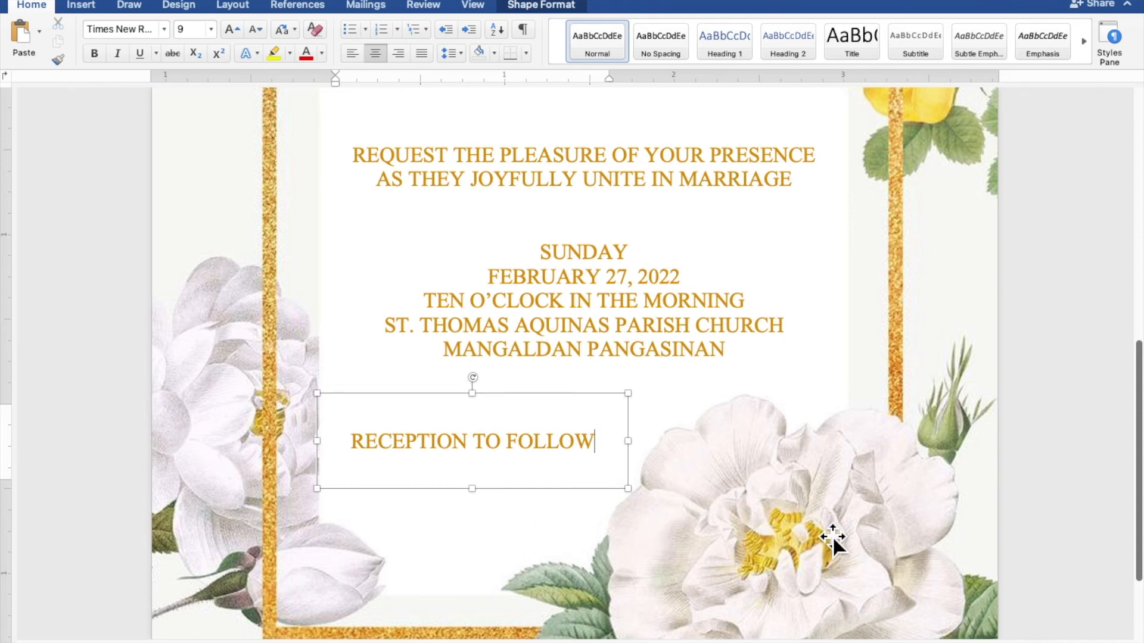
scroll(832, 537, "down", 8)
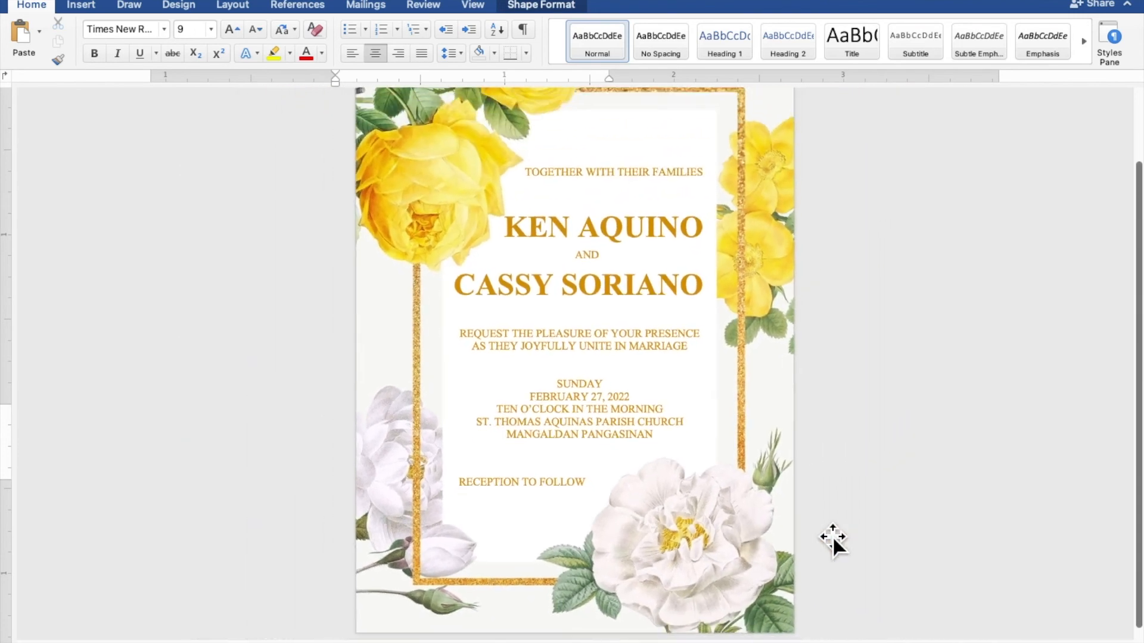
- Nudge the main details text box and the second name text box slightly down
scroll(833, 537, "down", 6)
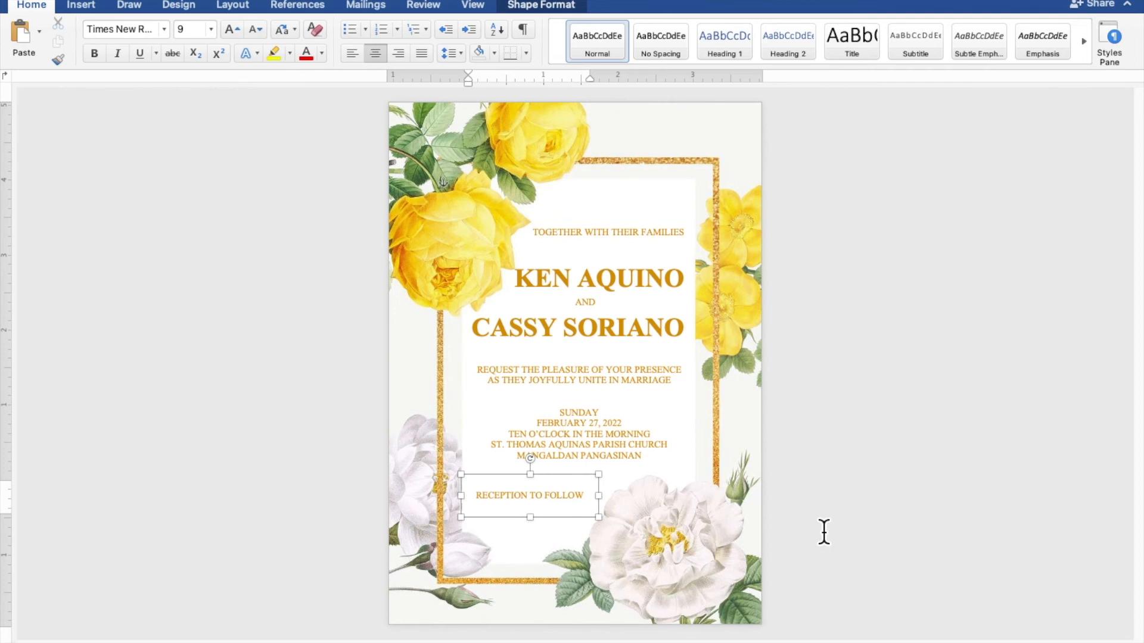
left_click(649, 439)
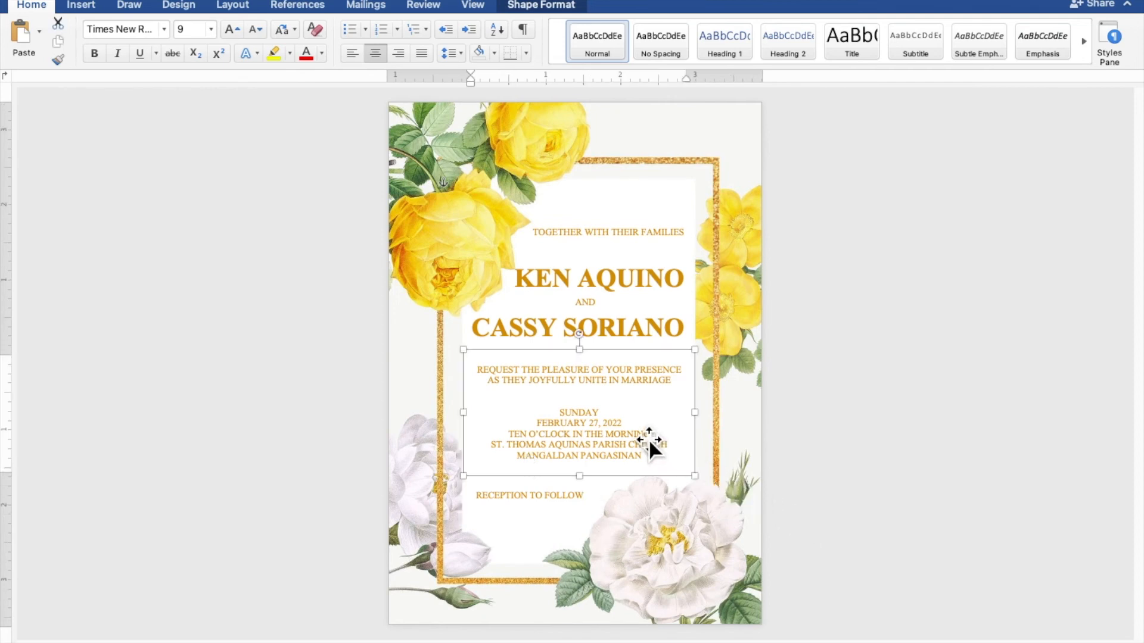
key("Down")
key("Down")
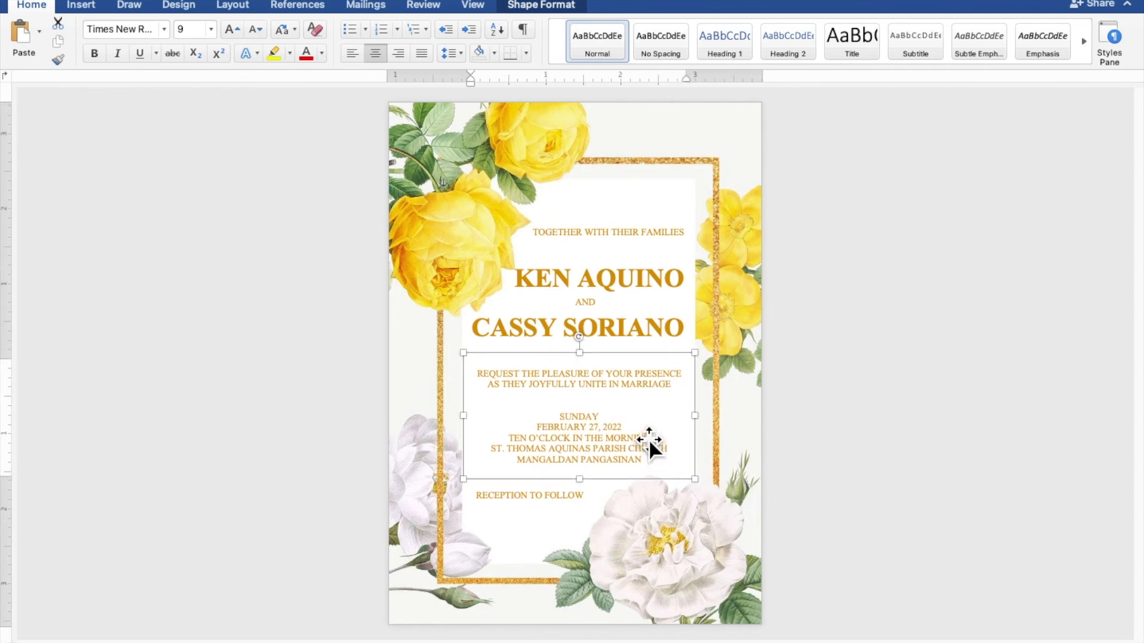
left_click(635, 342)
key("Down")
key("Down")
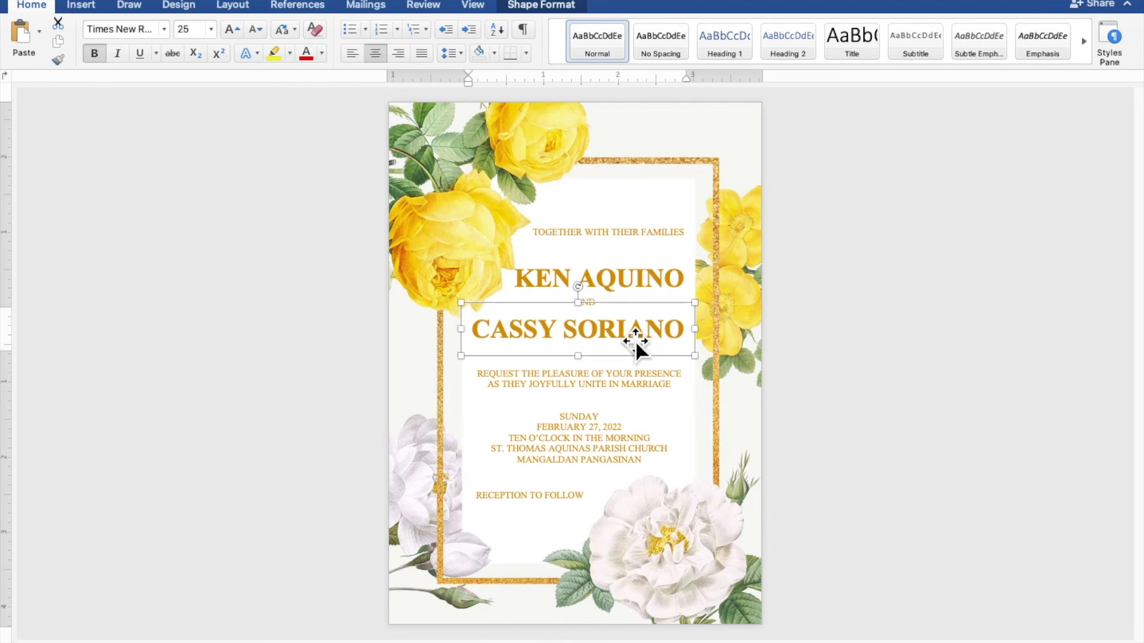
- Nudge the upper name two steps right and the RECEPTION TO FOLLOW line down, then deselect everything
left_click(609, 307)
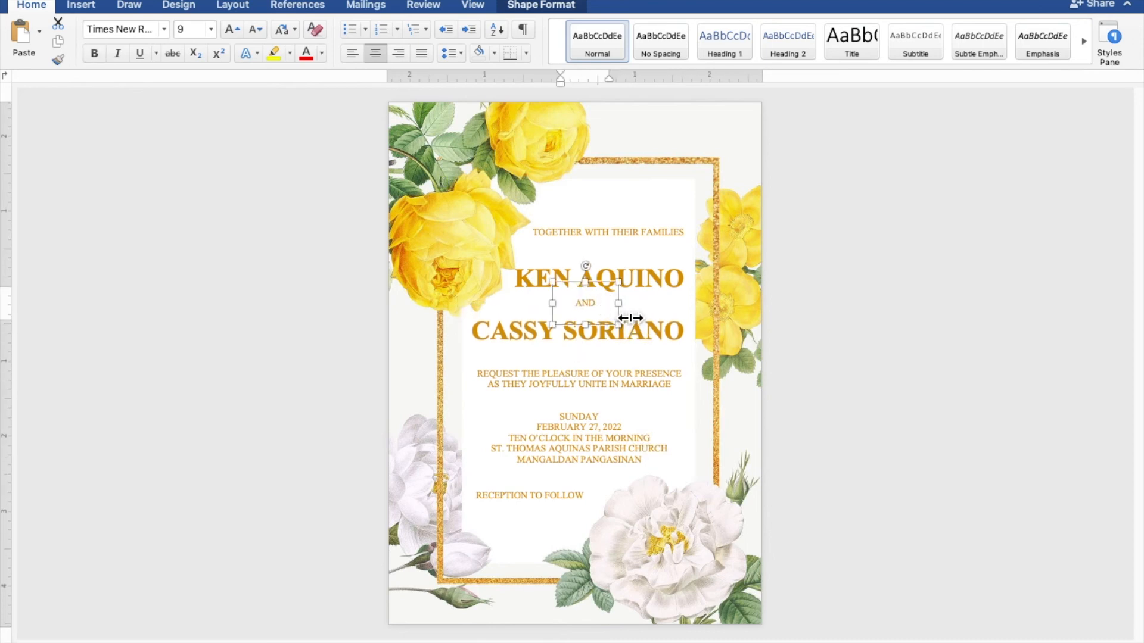
left_click(676, 287)
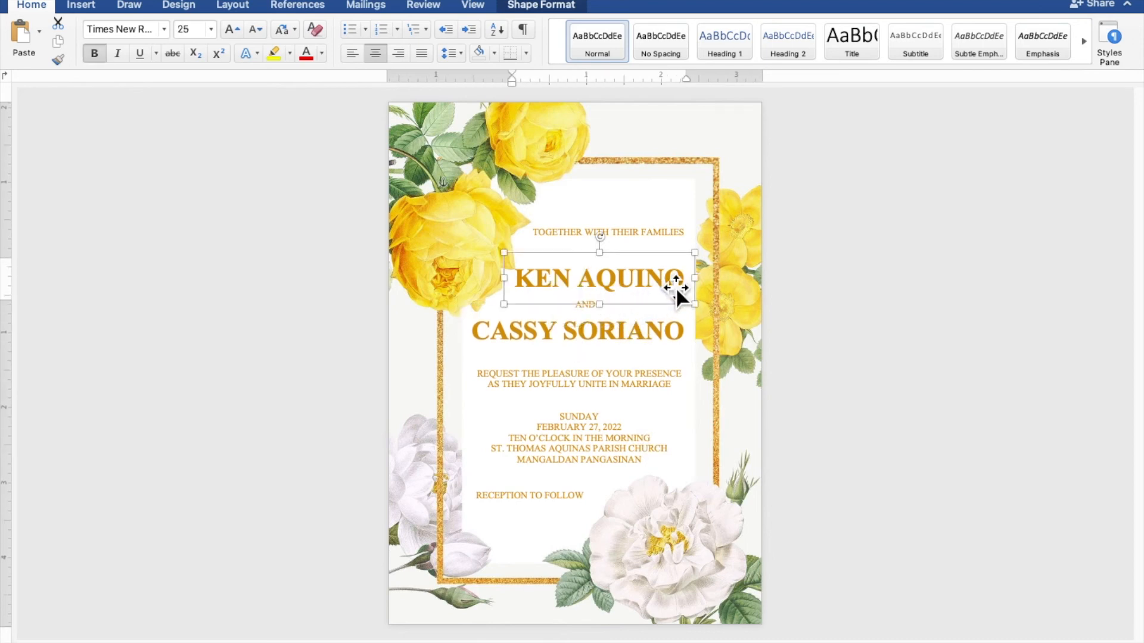
key("Right")
key("Right")
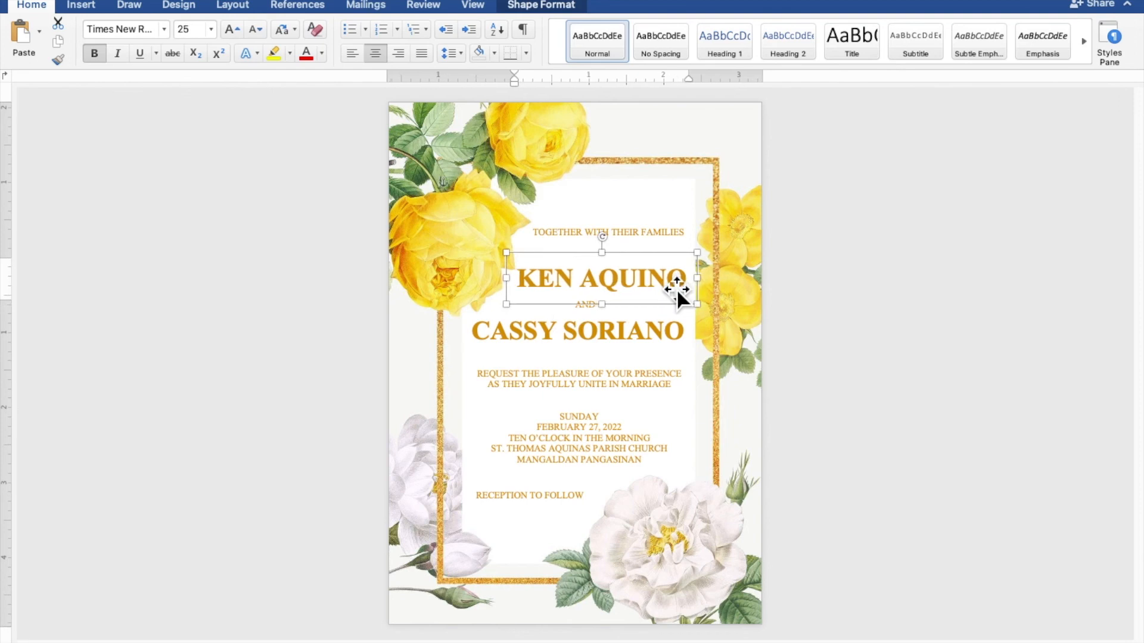
key("Right")
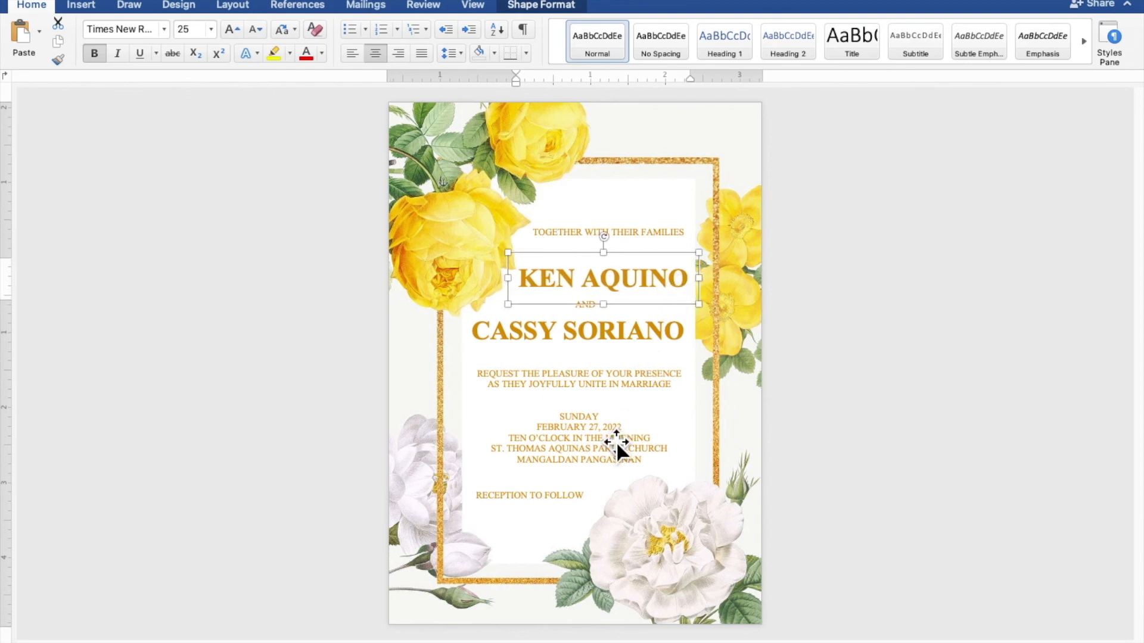
left_click(589, 496)
key("Down")
key("Down")
key("Down")
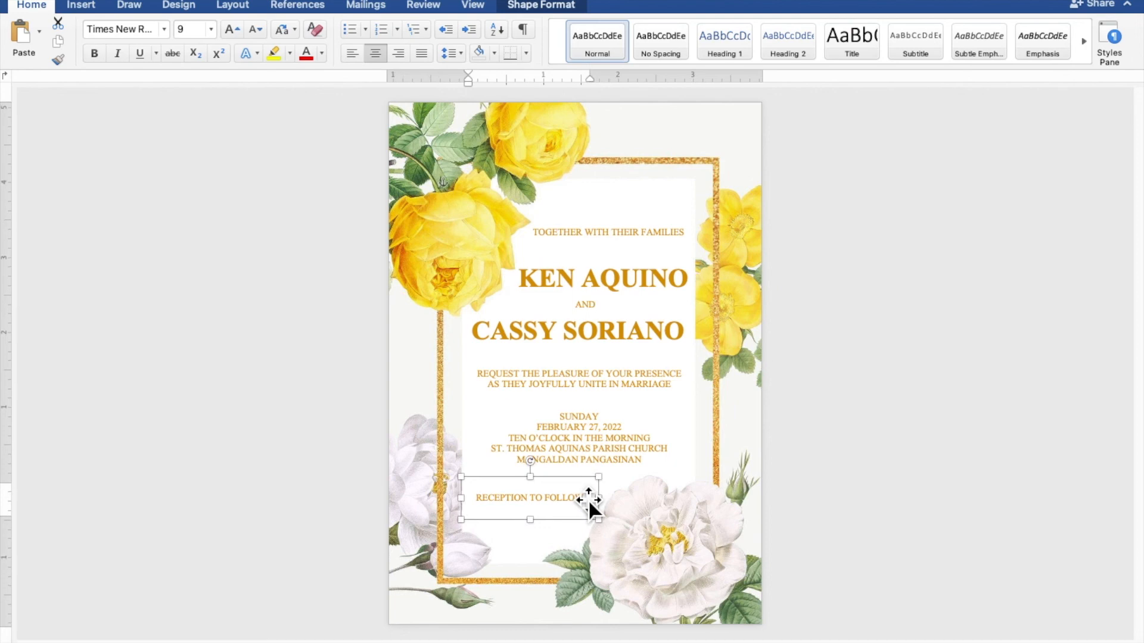
left_click(950, 471)
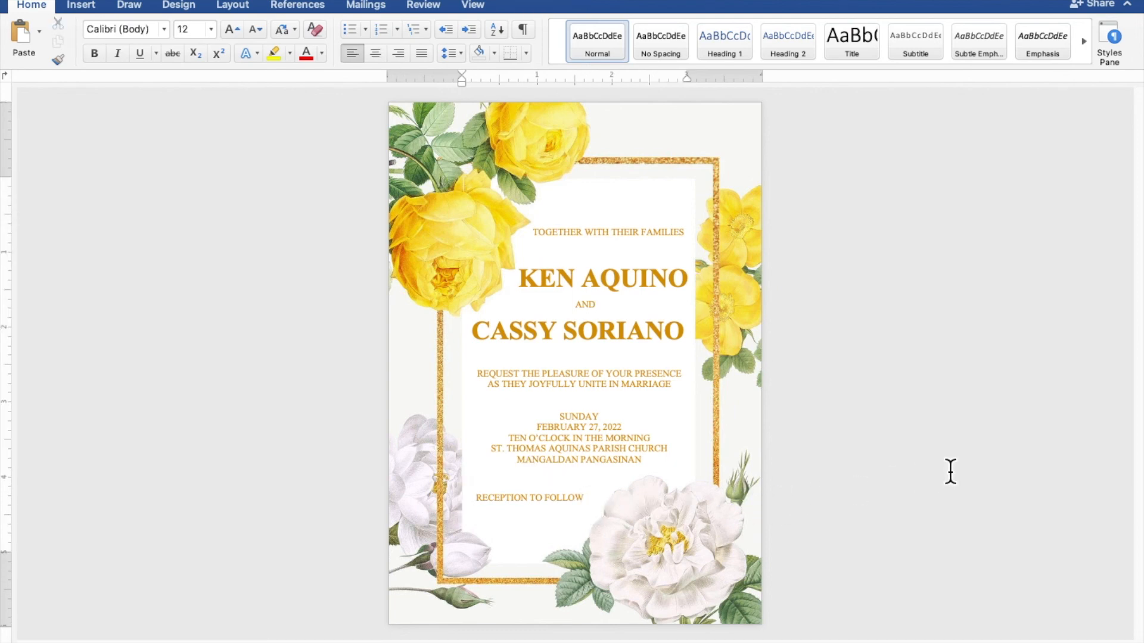